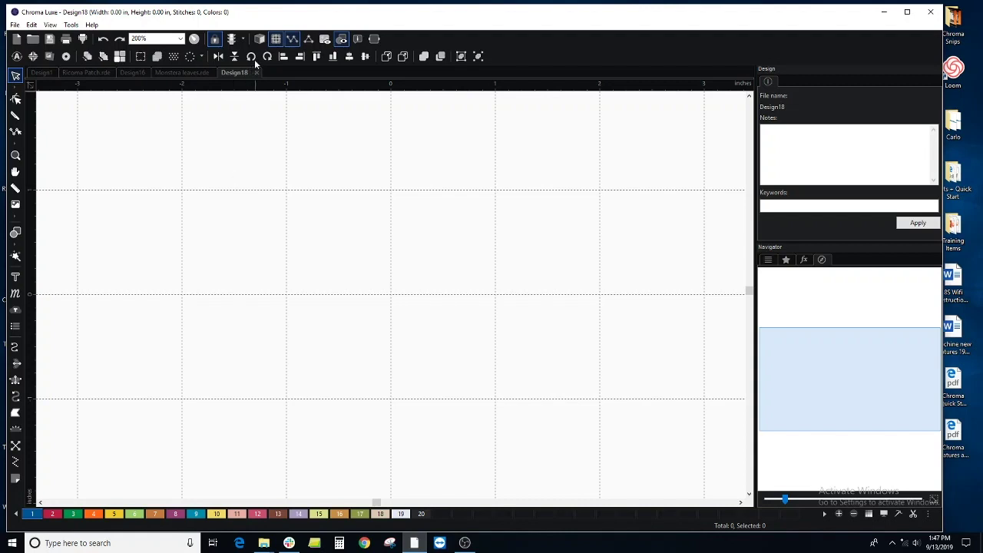
# - Load the Hibiscus image from the Desktop as the design's backdrop and return to the selection tool
pyautogui.click(15, 205)
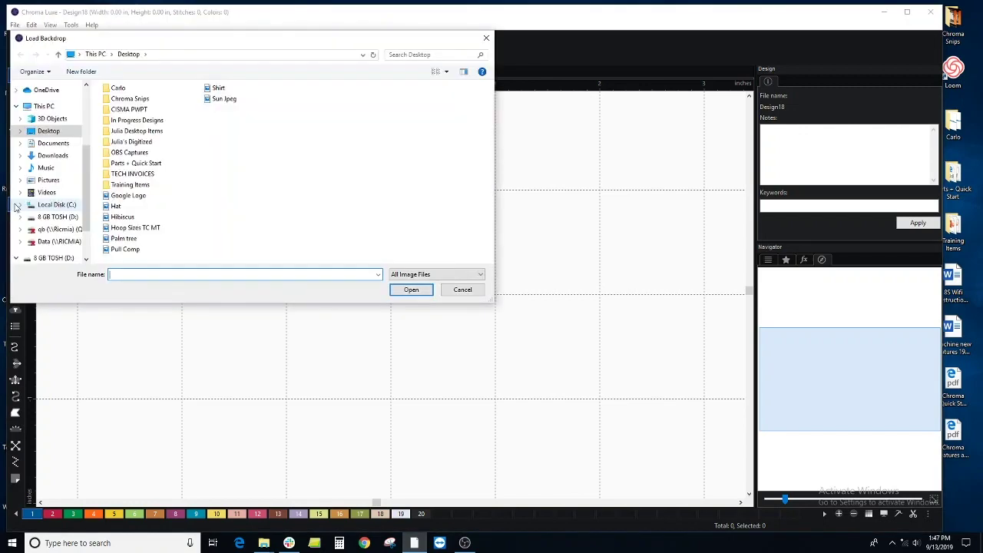
pyautogui.click(124, 218)
pyautogui.click(430, 289)
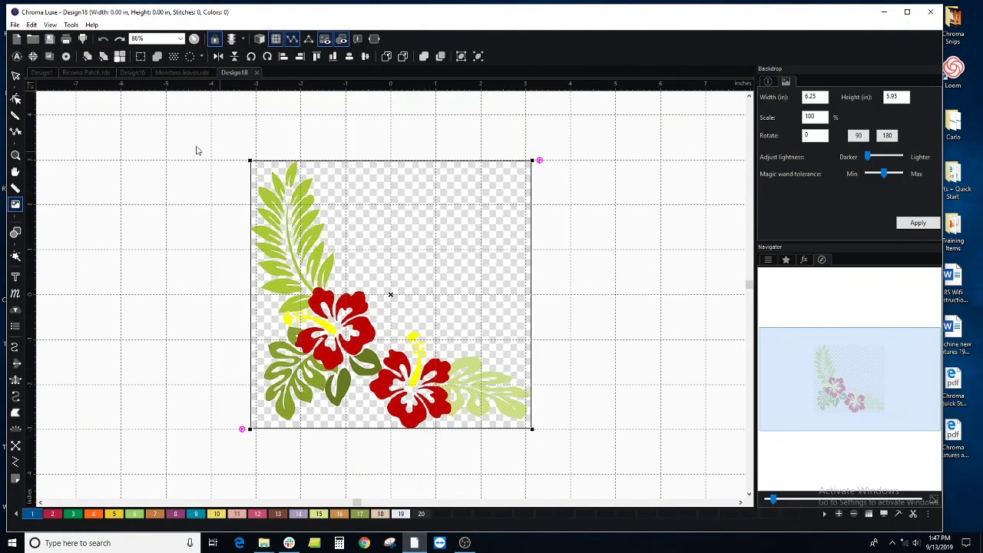
pyautogui.click(14, 76)
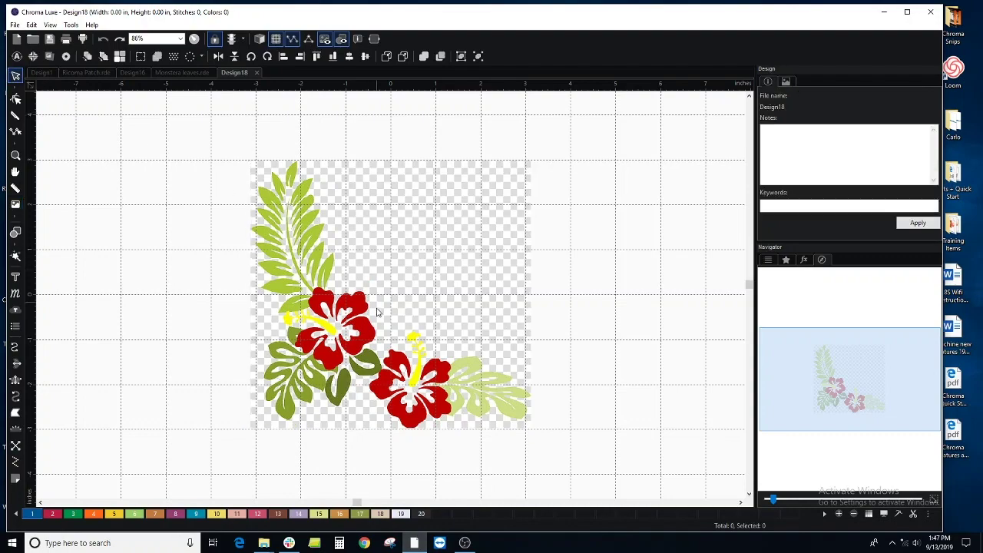
# - Check which outline input mode is set in the digitizing options and leave without changing anything
pyautogui.scroll(3, 376, 311)
pyautogui.scroll(-3, 376, 314)
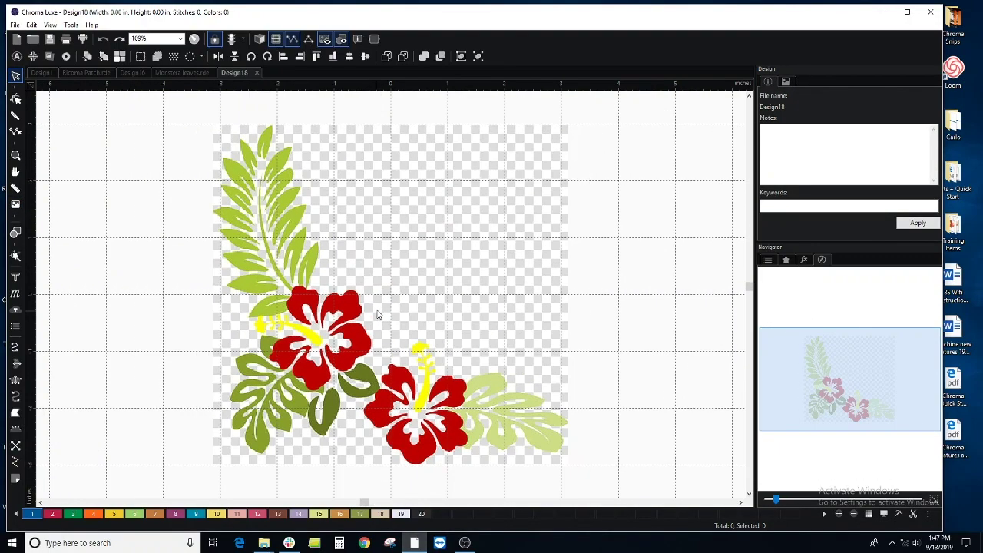
pyautogui.scroll(-2, 380, 311)
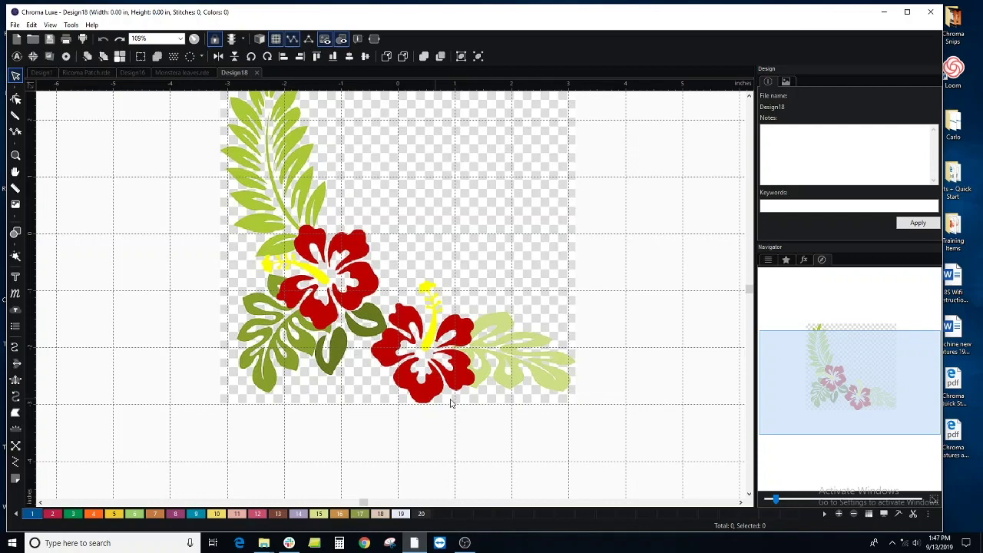
pyautogui.scroll(2, 278, 398)
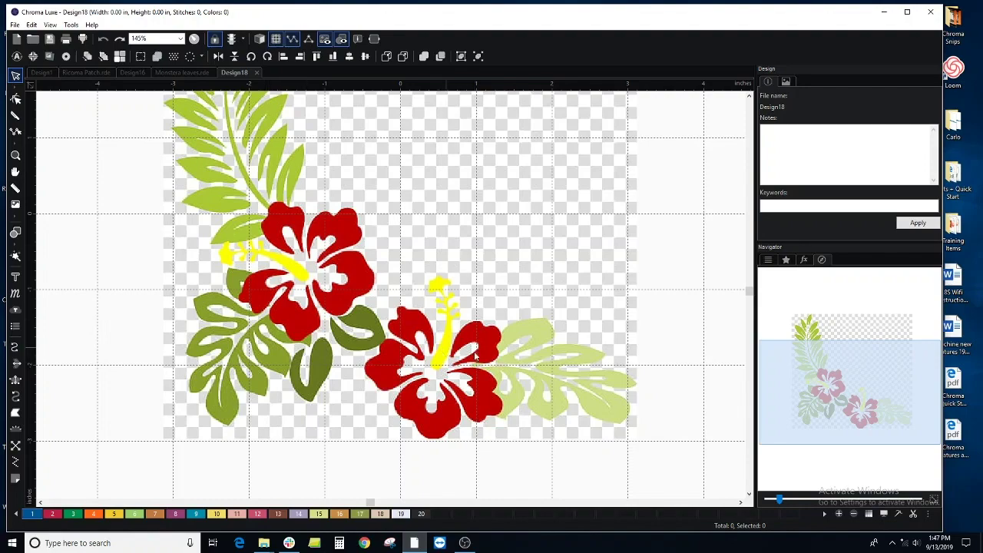
pyautogui.moveTo(594, 369); pyautogui.dragTo(459, 330)
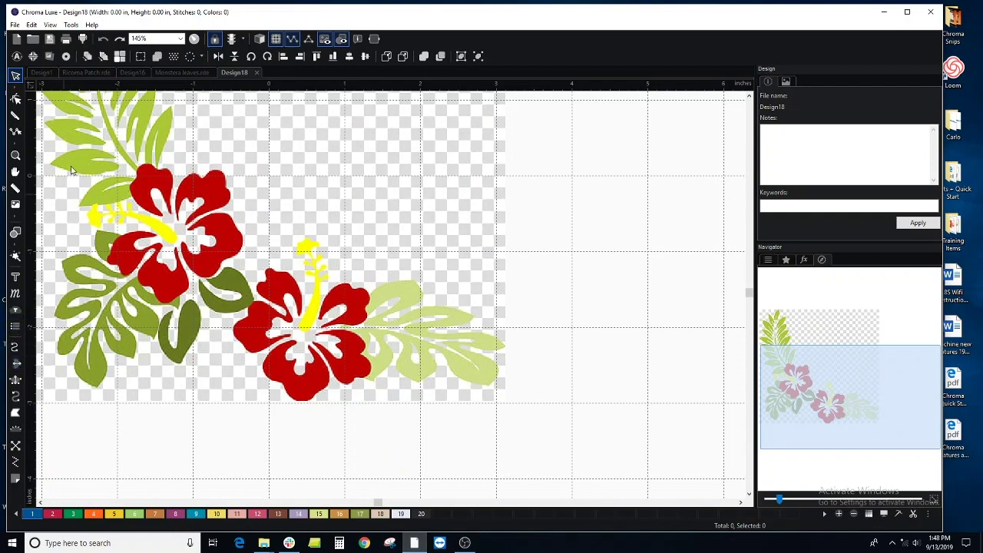
pyautogui.click(71, 25)
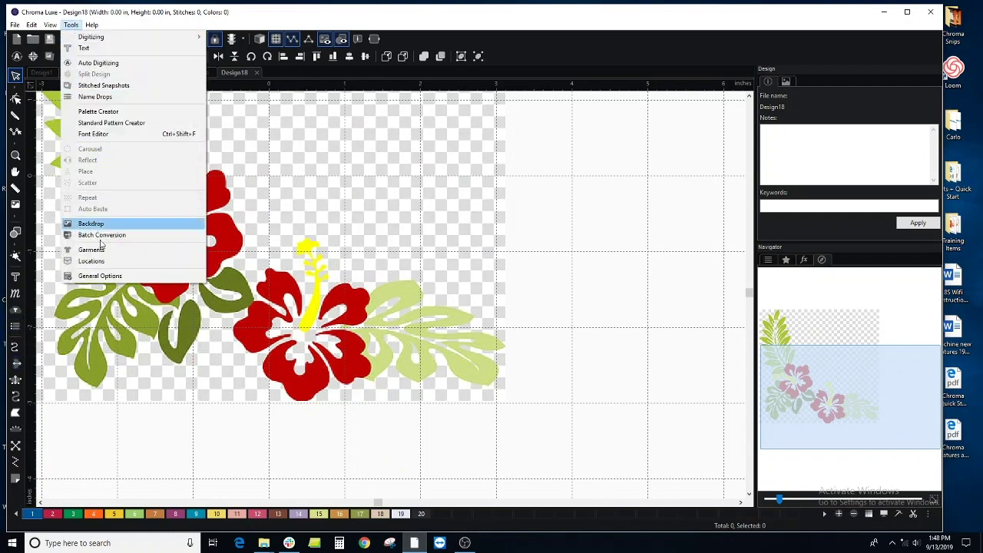
pyautogui.click(100, 276)
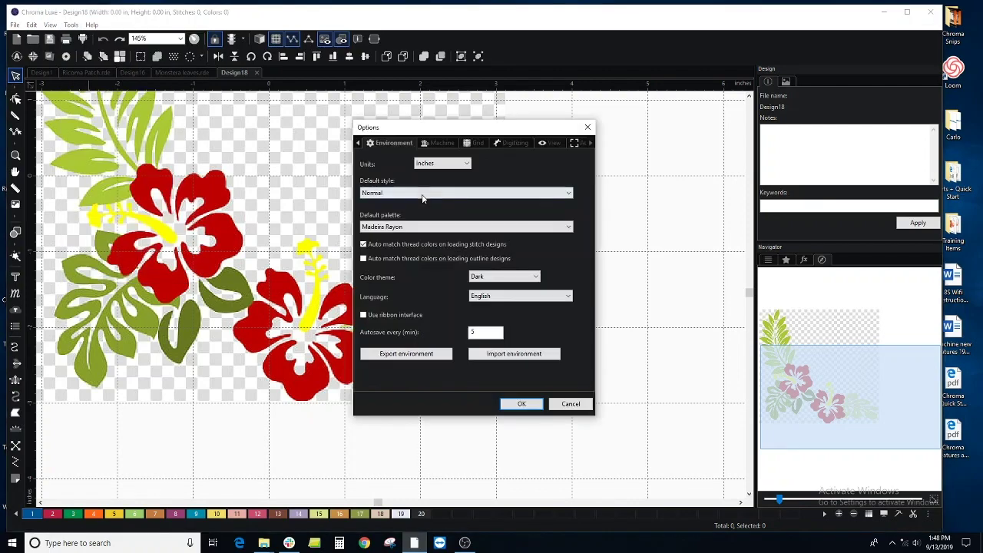
pyautogui.click(515, 144)
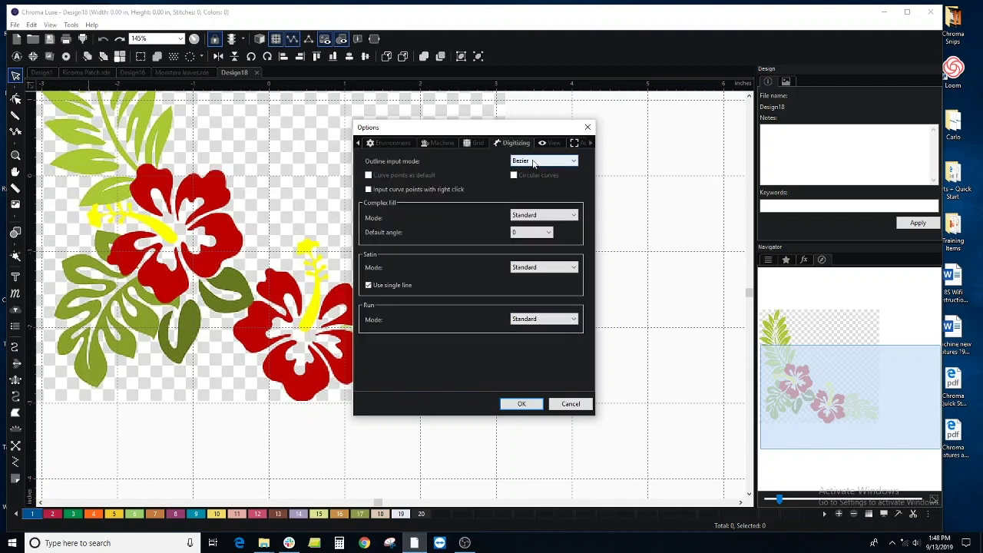
pyautogui.click(561, 403)
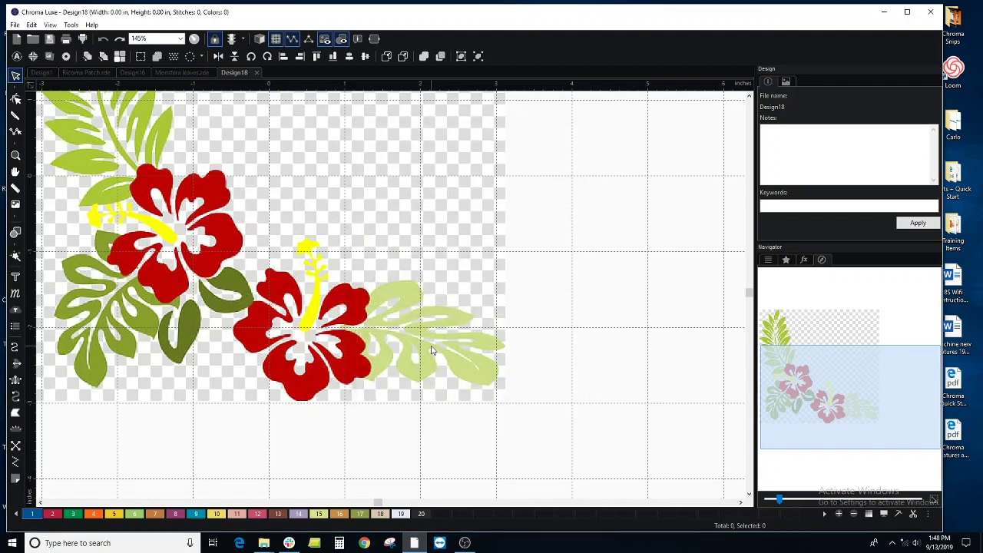
# - Try tracing the two upper lobes of the pale green leaf as a Bezier complex fill about 1.37 by 0.65 in, and delete it
pyautogui.click(16, 412)
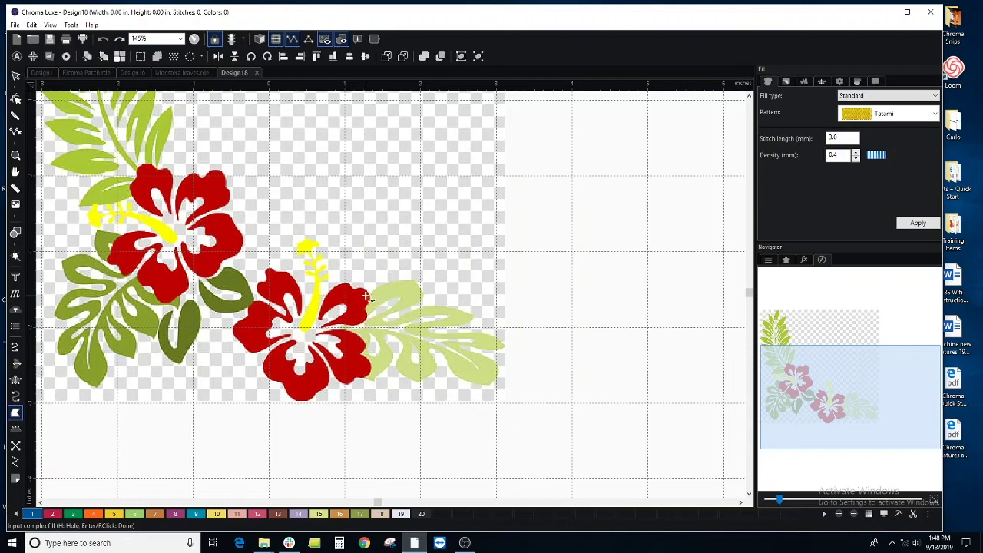
pyautogui.click(371, 296)
pyautogui.moveTo(414, 281); pyautogui.dragTo(450, 290)
pyautogui.click(420, 301)
pyautogui.click(382, 316)
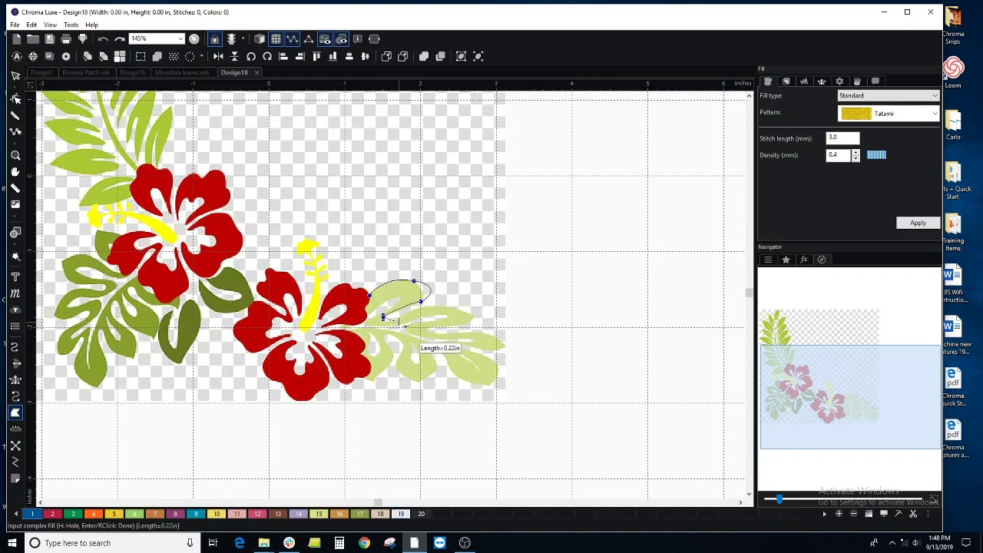
pyautogui.click(392, 320)
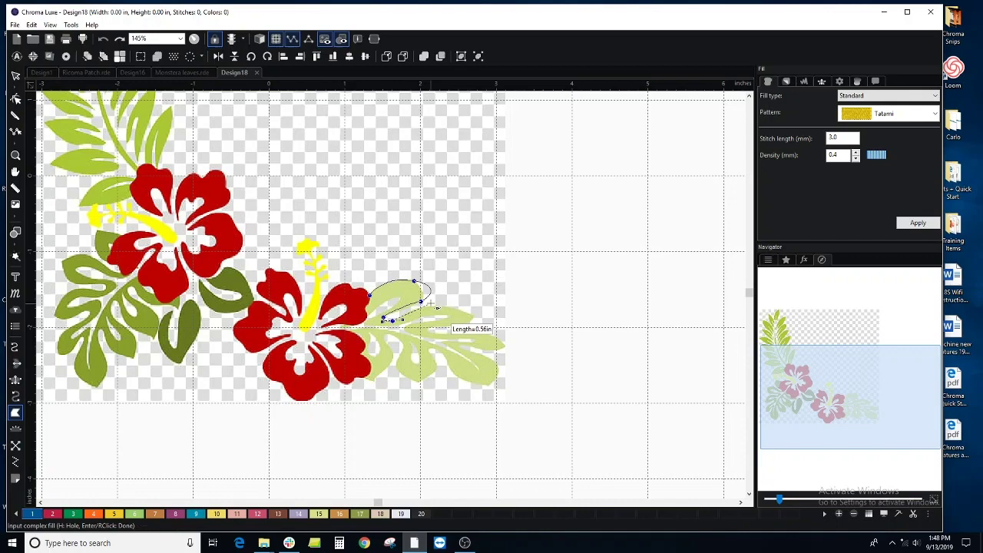
pyautogui.click(432, 304)
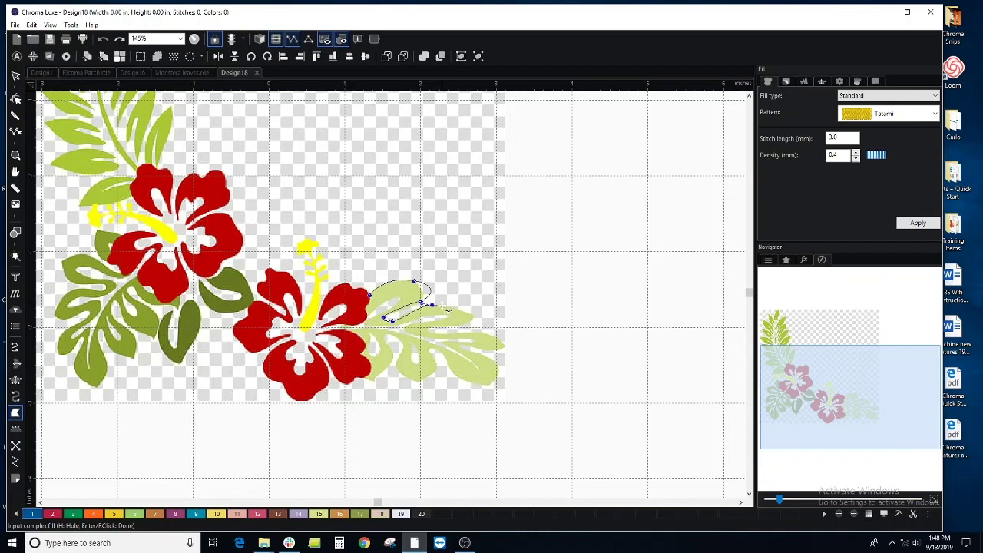
pyautogui.click(473, 316)
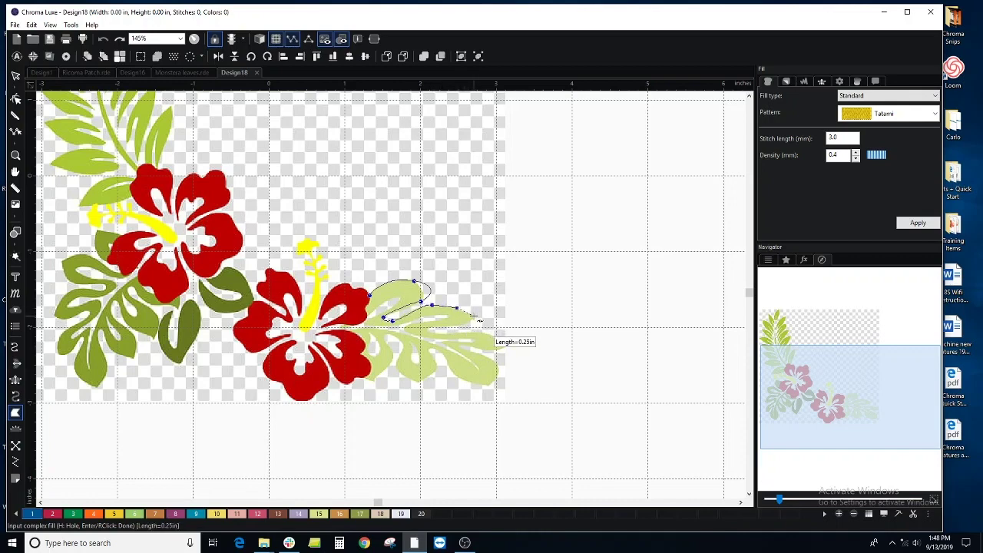
pyautogui.click(458, 327)
pyautogui.rightClick(453, 327)
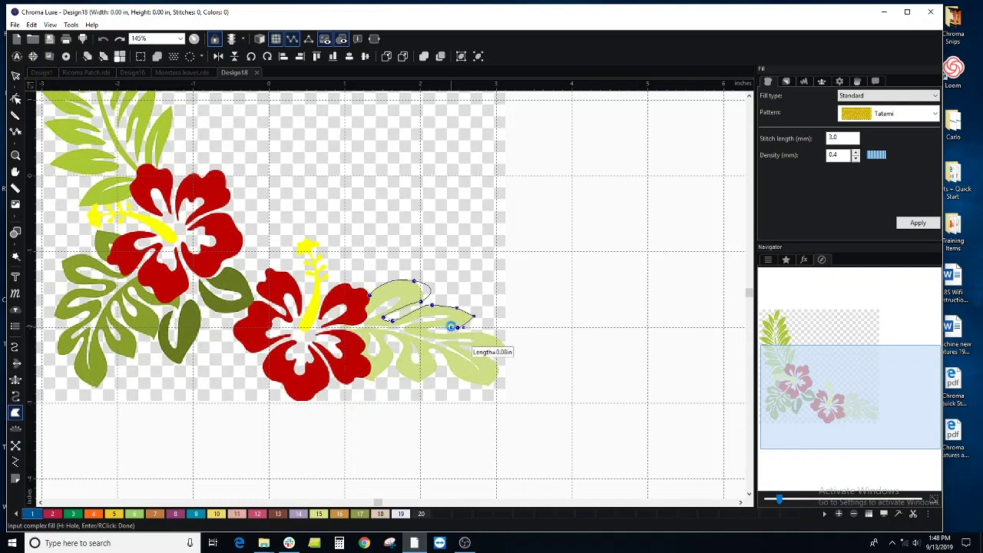
pyautogui.click(16, 75)
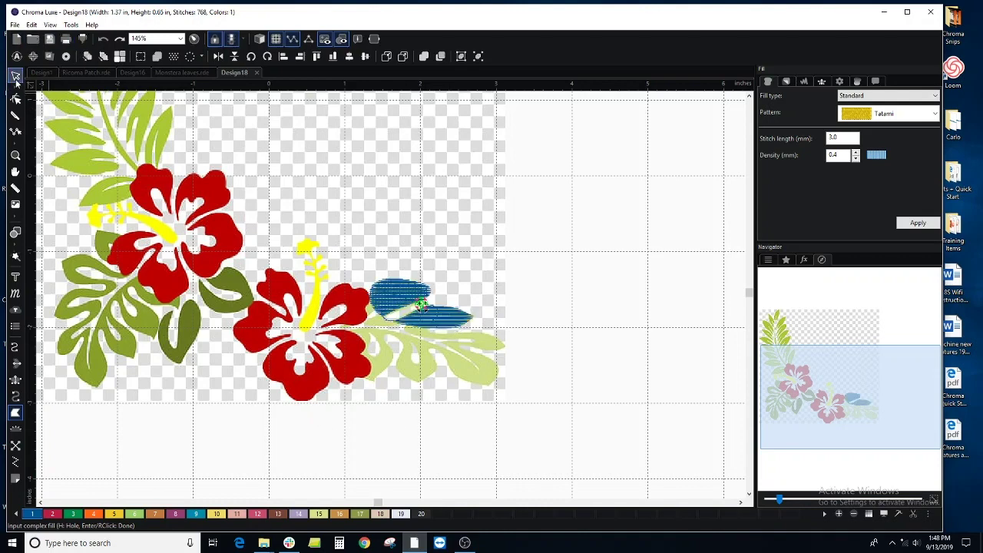
pyautogui.press('Delete')
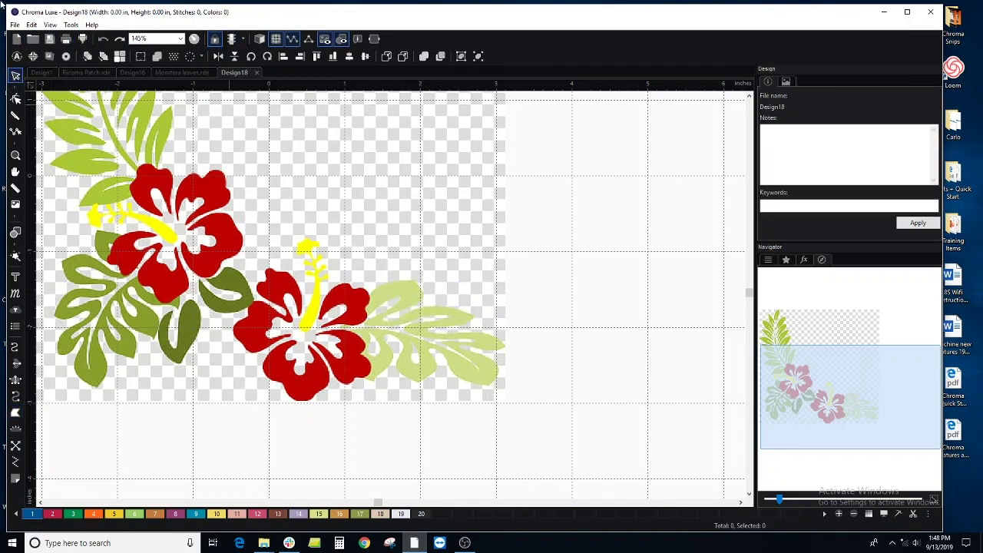
# - Set the outline input mode in the digitizing options to Simple draw
pyautogui.click(70, 24)
pyautogui.click(143, 272)
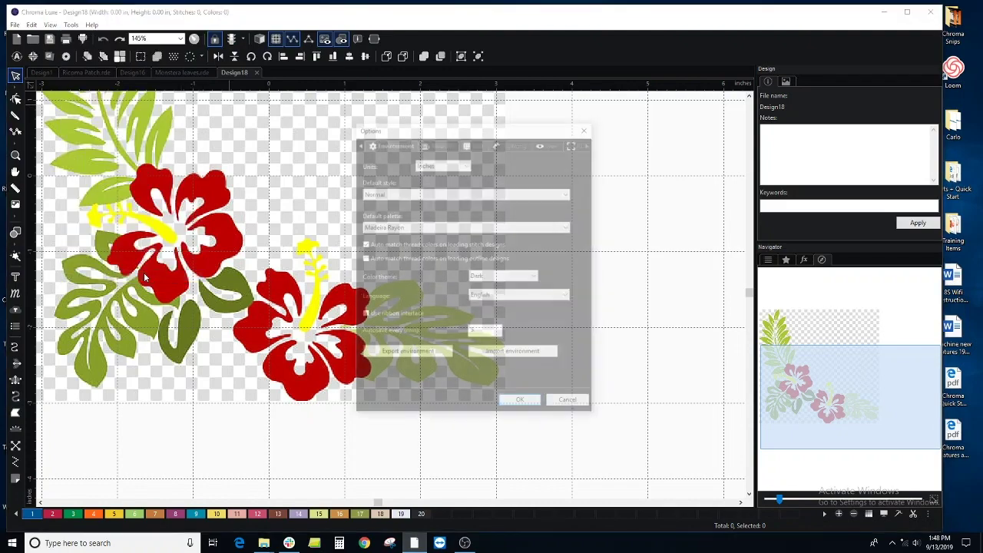
pyautogui.click(513, 143)
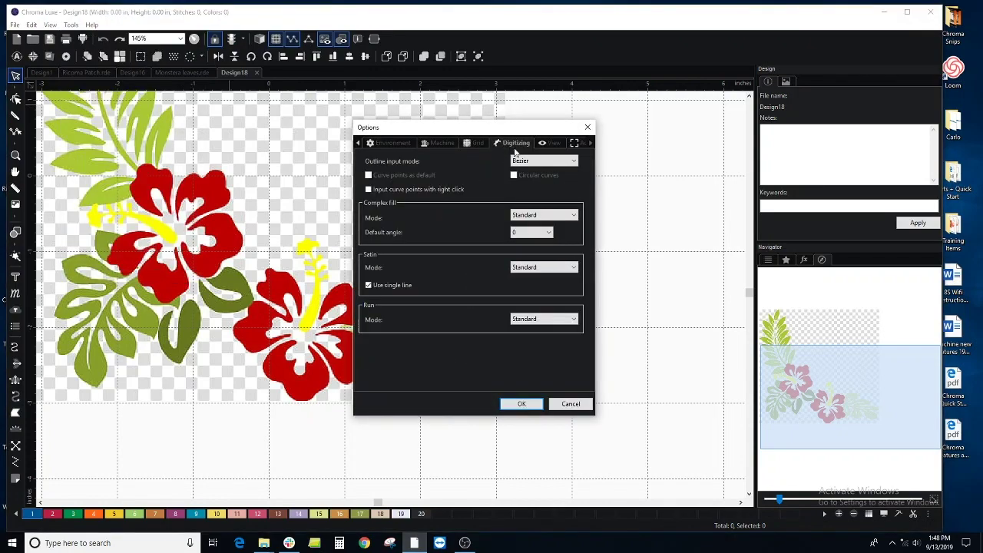
pyautogui.click(544, 160)
pyautogui.click(537, 166)
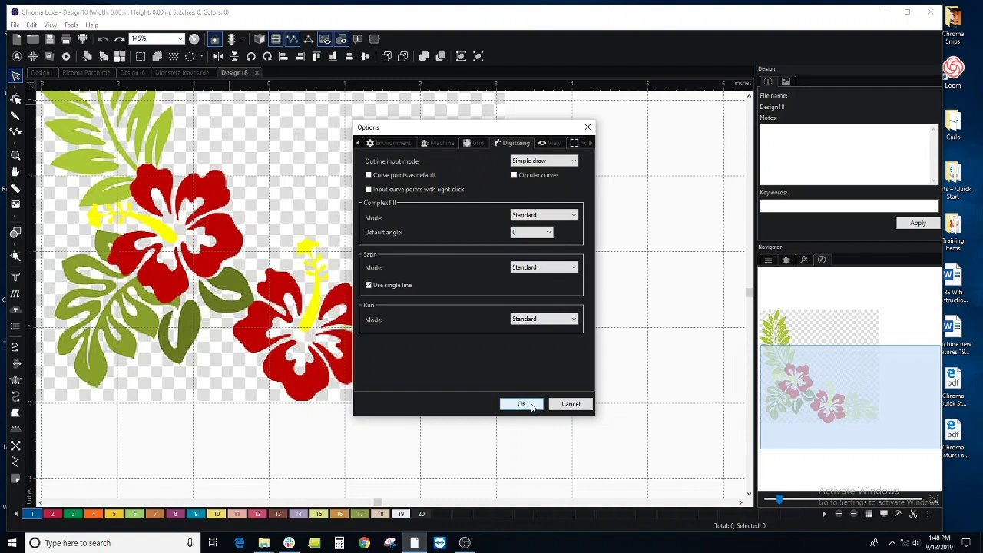
pyautogui.click(531, 407)
# - Start a complex fill on the pale green leaf, tracing the upper lobe's outer edge from the red petal around its rounded end
pyautogui.scroll(10, 371, 322)
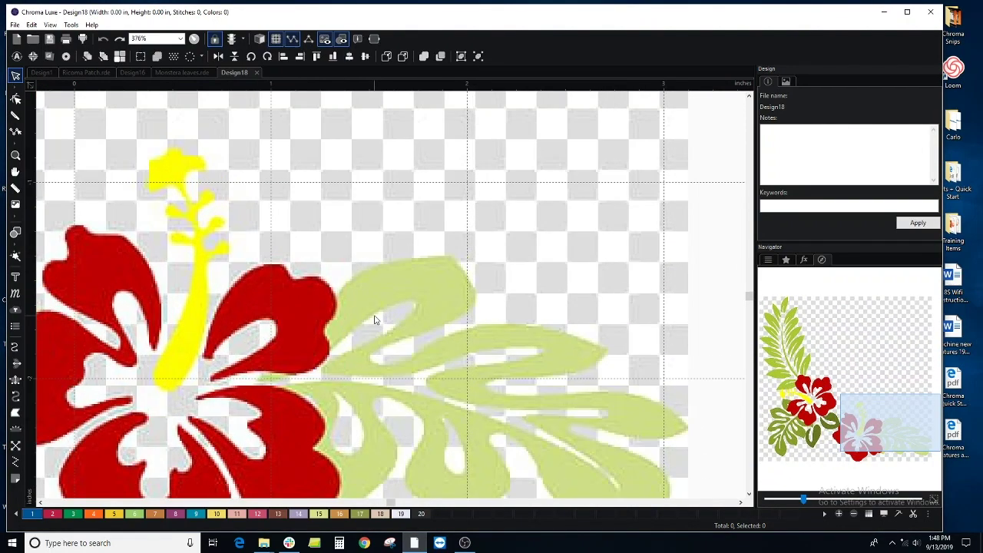
pyautogui.scroll(-3, 364, 300)
pyautogui.click(16, 412)
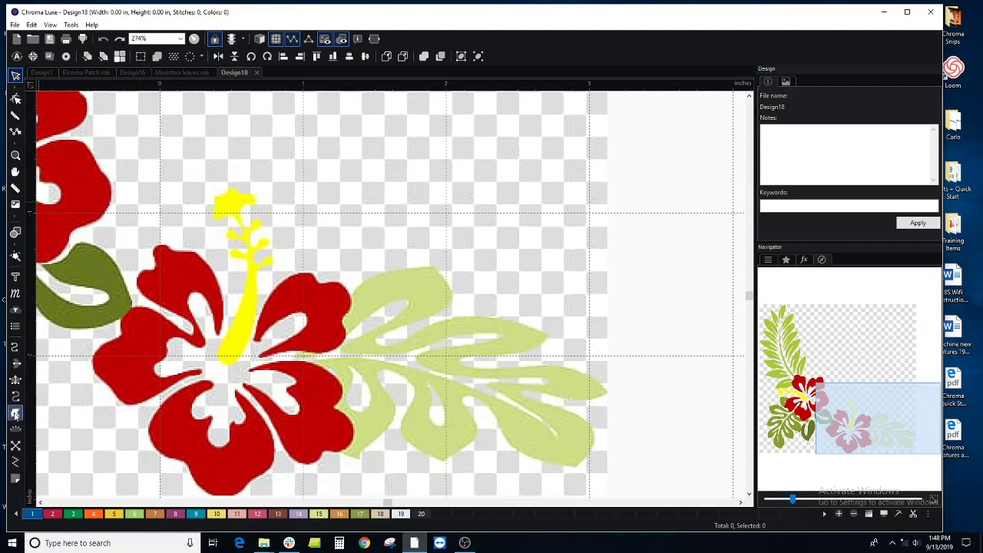
pyautogui.click(350, 293)
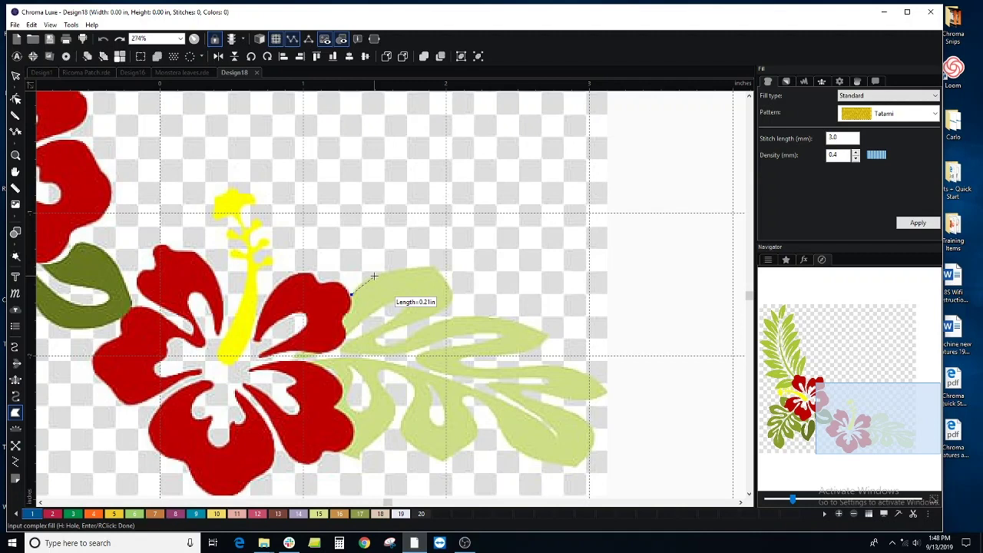
pyautogui.click(375, 275)
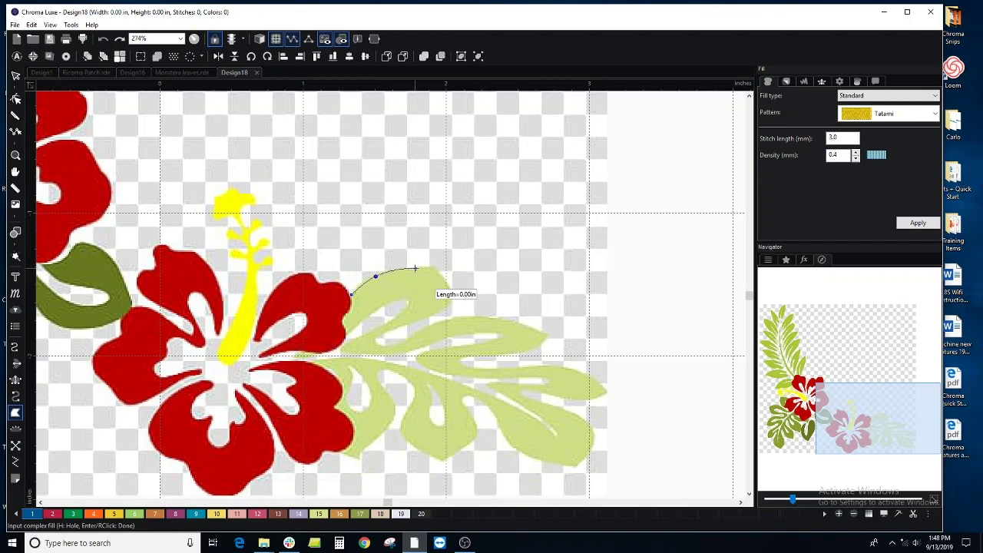
pyautogui.click(414, 268)
pyautogui.click(434, 267)
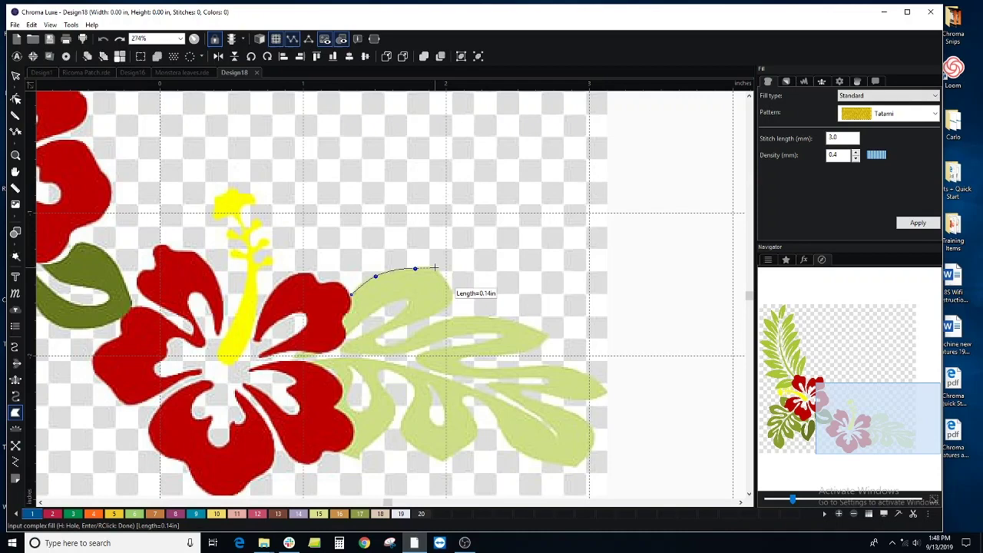
pyautogui.click(450, 287)
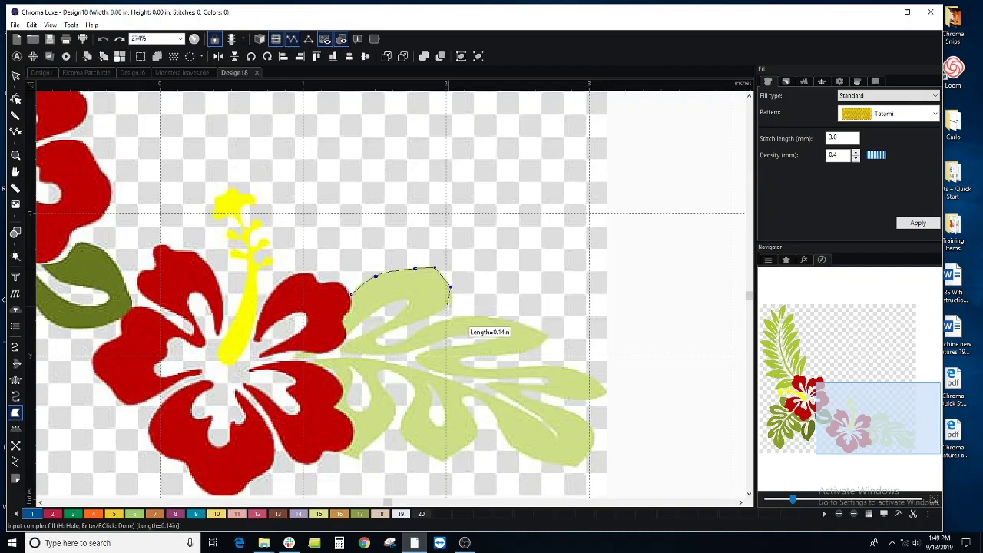
pyautogui.click(447, 310)
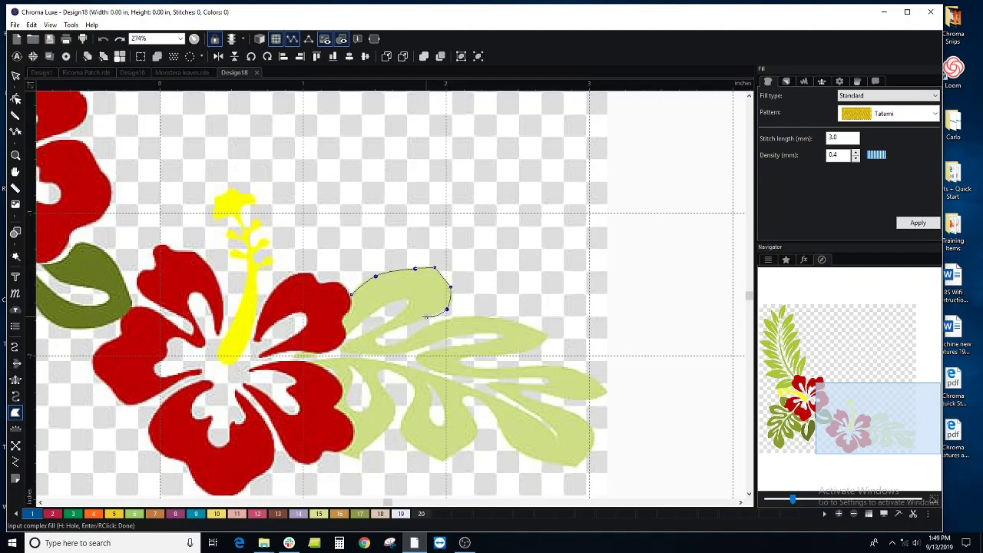
# - Continue the fill outline into and back out of the narrow gap between the leaf's first and second upper lobes
pyautogui.click(426, 316)
pyautogui.click(400, 328)
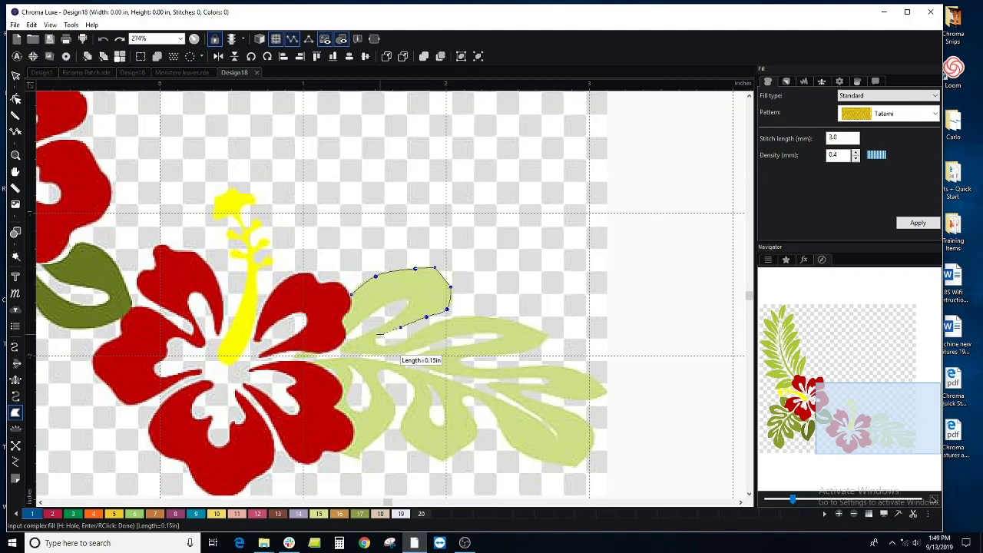
pyautogui.click(380, 336)
pyautogui.click(376, 340)
pyautogui.click(380, 346)
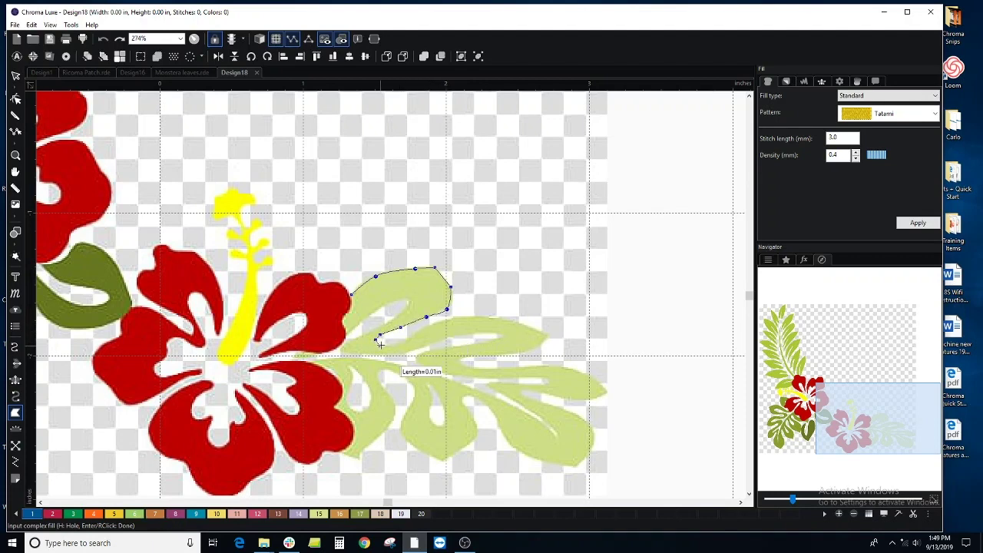
pyautogui.click(391, 344)
pyautogui.click(409, 337)
pyautogui.click(425, 326)
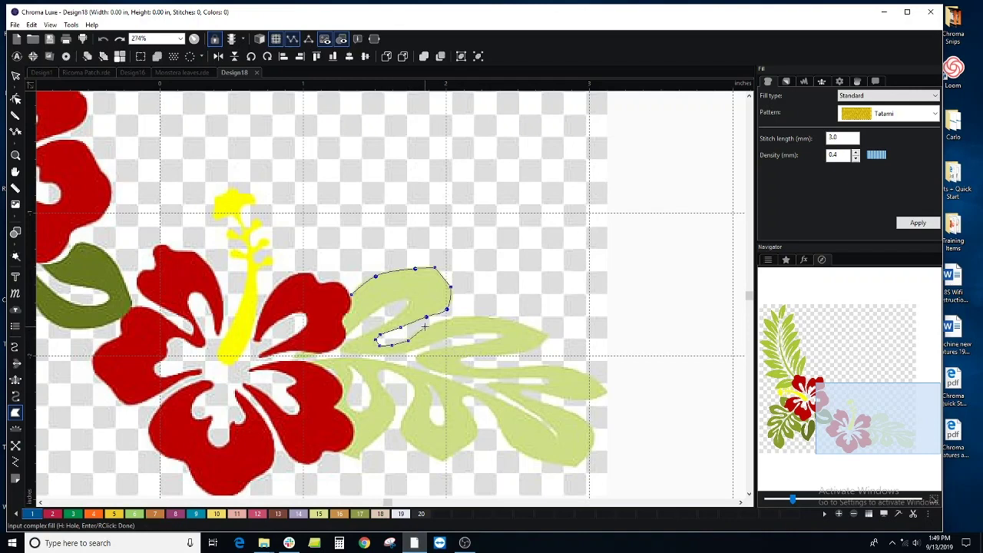
# - Continue the leaf's fill outline along the second upper lobe's top edge and around its pointed tip
pyautogui.click(462, 316)
pyautogui.click(488, 315)
pyautogui.click(509, 321)
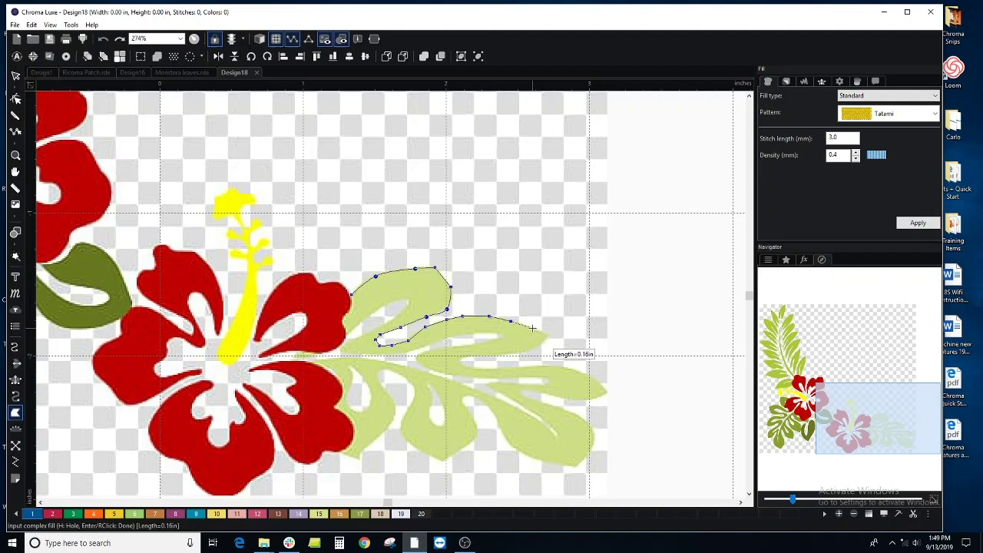
pyautogui.click(534, 327)
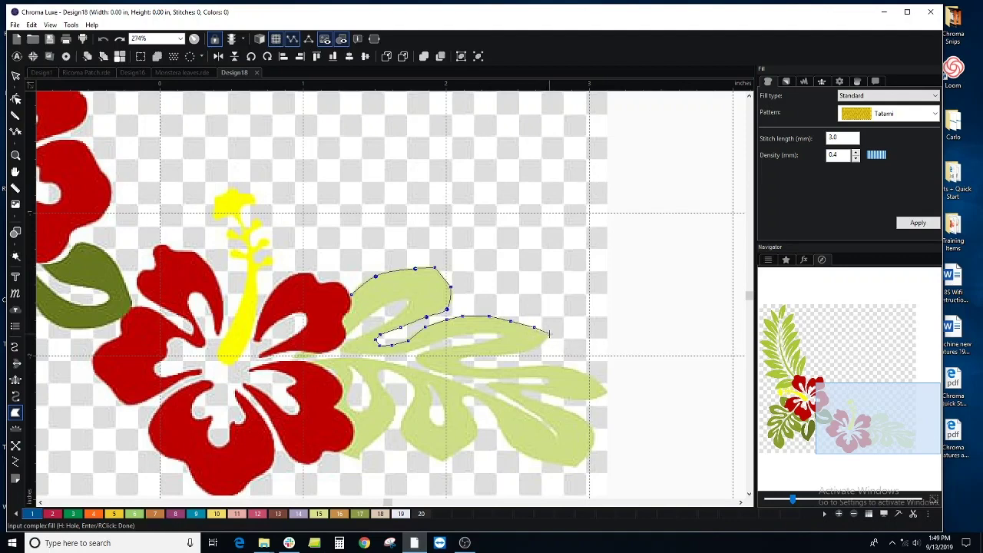
pyautogui.click(549, 334)
pyautogui.click(539, 344)
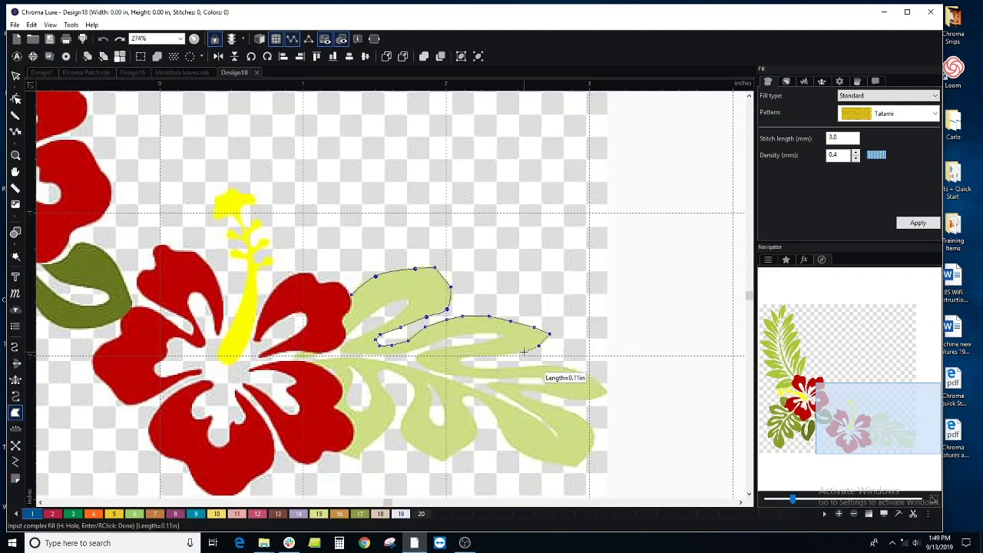
# - Trace the second lobe's underside inward and around the inner end of the gap between the second and third lobes
pyautogui.click(519, 353)
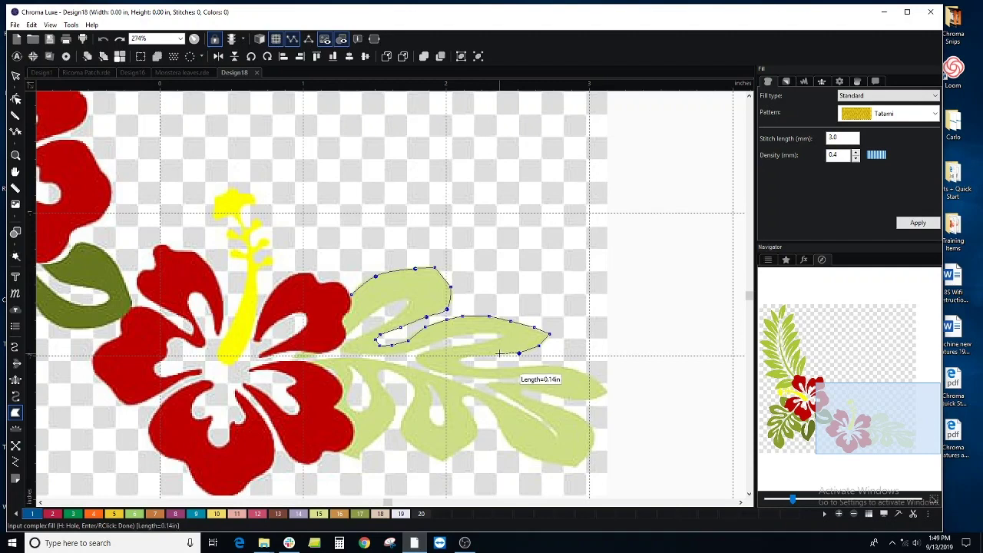
pyautogui.click(499, 354)
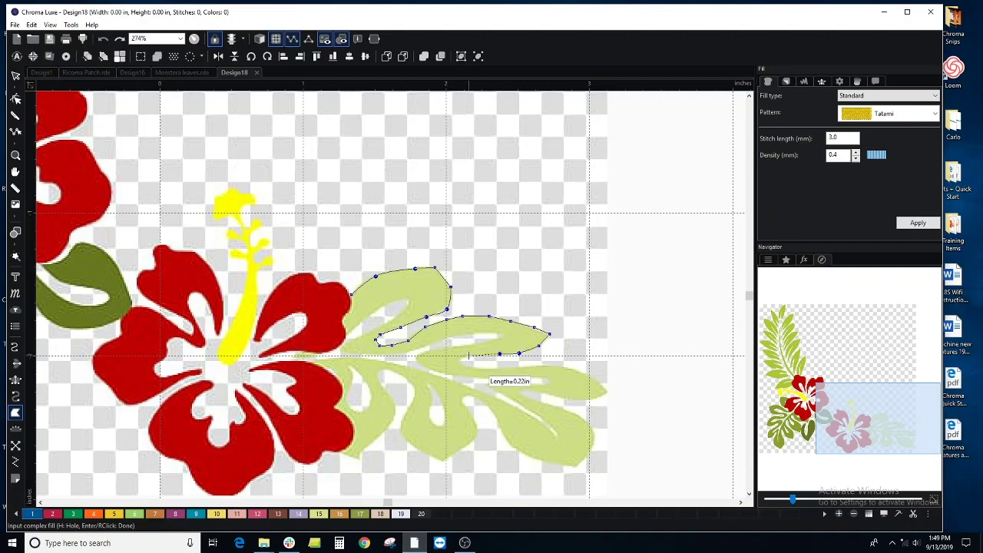
pyautogui.click(468, 356)
pyautogui.click(462, 357)
pyautogui.click(463, 362)
pyautogui.click(468, 367)
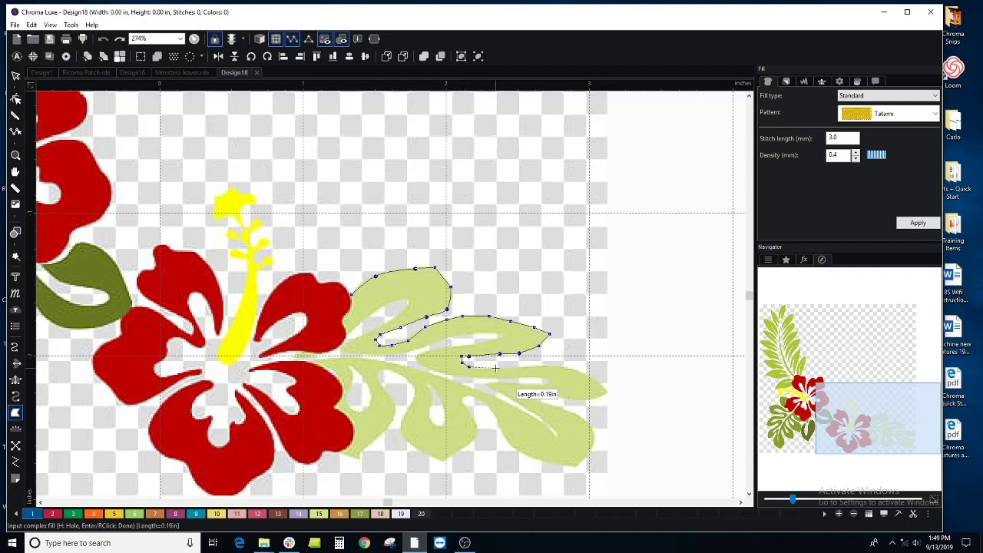
# - Trace the third lobe's upper edge out to its rounded tip and back along its lower edge
pyautogui.click(500, 368)
pyautogui.click(522, 365)
pyautogui.click(545, 364)
pyautogui.click(571, 369)
pyautogui.click(590, 377)
pyautogui.click(609, 391)
pyautogui.click(596, 397)
pyautogui.click(571, 400)
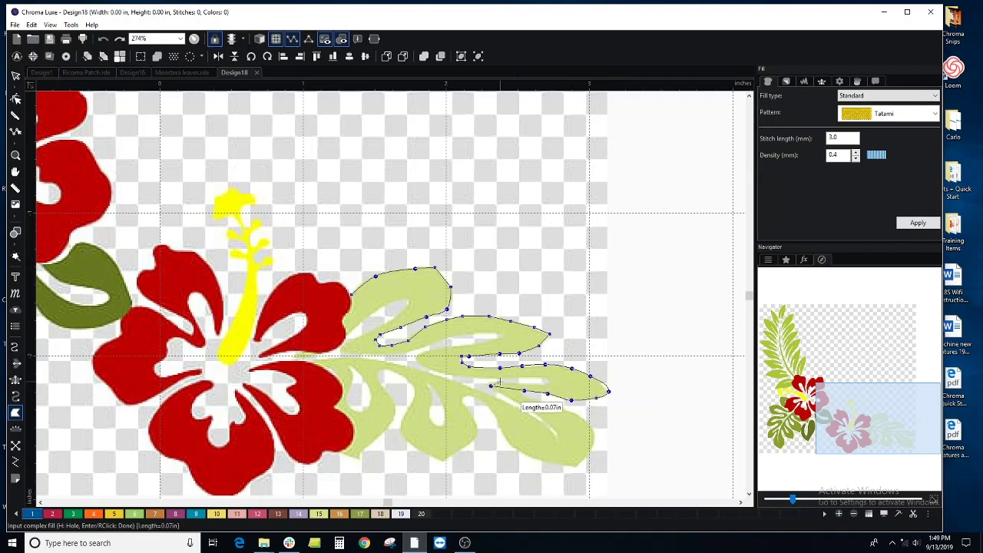
# - Continue the outline into and back out along the narrow slit in the third lobe, toward the leaf's center vein
pyautogui.click(502, 383)
pyautogui.click(526, 382)
pyautogui.click(547, 383)
pyautogui.click(540, 378)
pyautogui.click(521, 378)
pyautogui.click(499, 379)
pyautogui.click(477, 379)
pyautogui.click(456, 375)
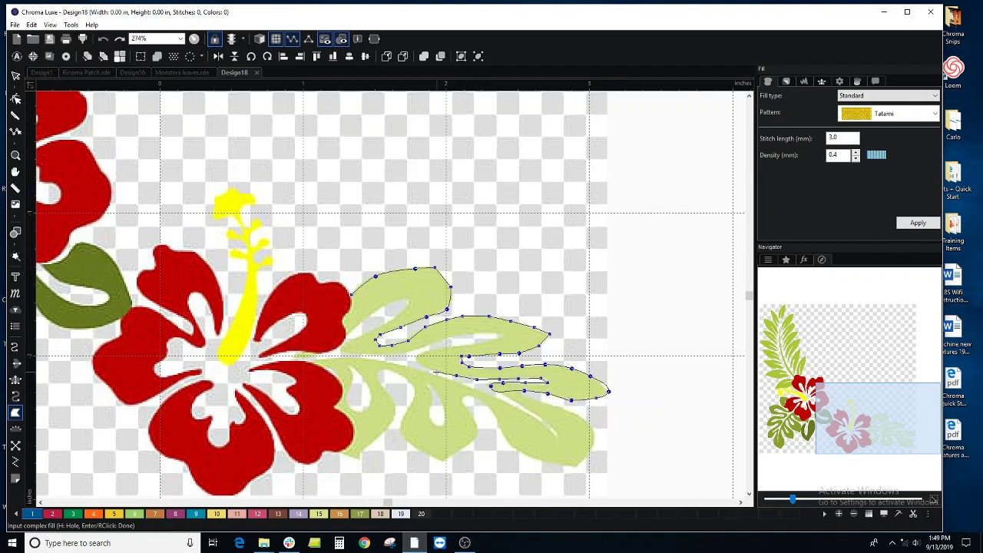
# - Trace the lower side of the slit inside the second lobe and follow the center vein edge back to the red petal
pyautogui.click(469, 334)
pyautogui.click(452, 337)
pyautogui.click(436, 341)
pyautogui.click(422, 347)
pyautogui.click(410, 352)
pyautogui.click(390, 355)
pyautogui.click(356, 355)
pyautogui.click(342, 352)
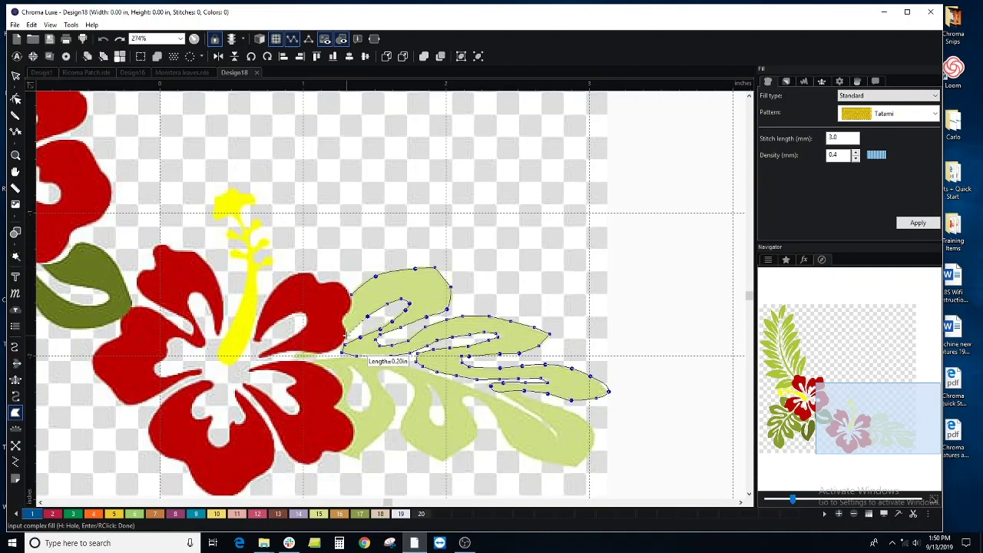
# - Close the outline slightly beneath the red petal and complete the leaf fill at about 1.90 by 0.92 in
pyautogui.click(344, 336)
pyautogui.click(335, 314)
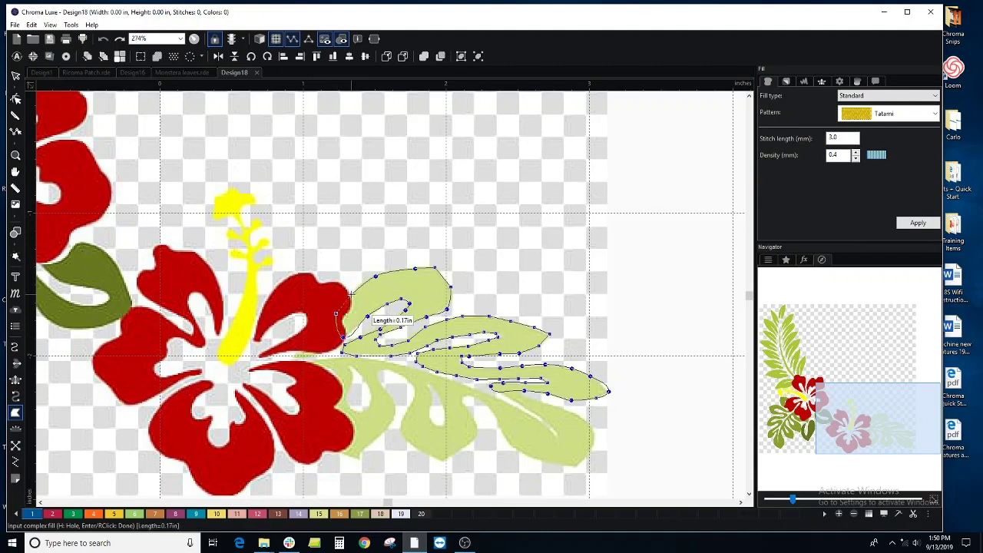
pyautogui.press('Return')
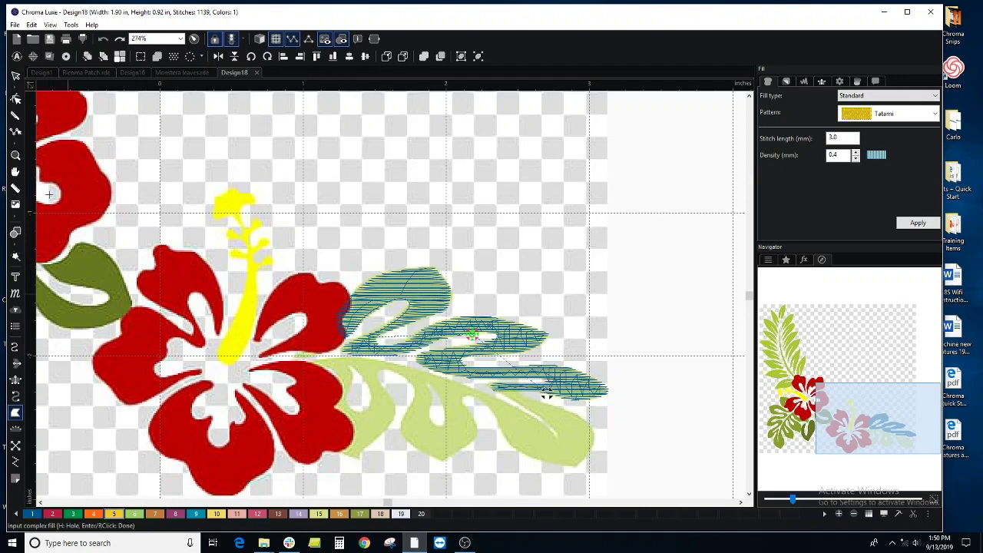
# - Recolor the leaf fill with palette color 6, light green, and turn on the 3D stitch view
pyautogui.click(15, 76)
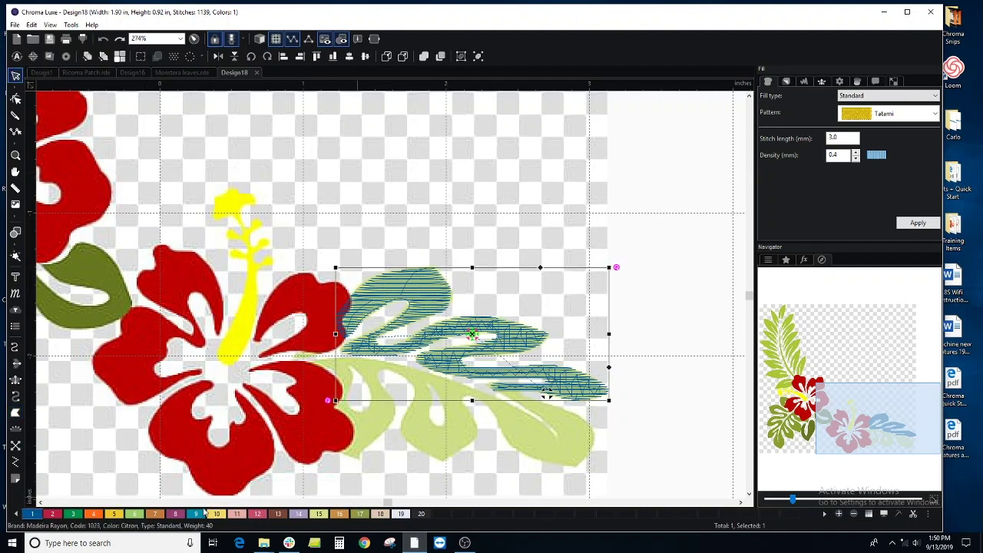
pyautogui.click(134, 513)
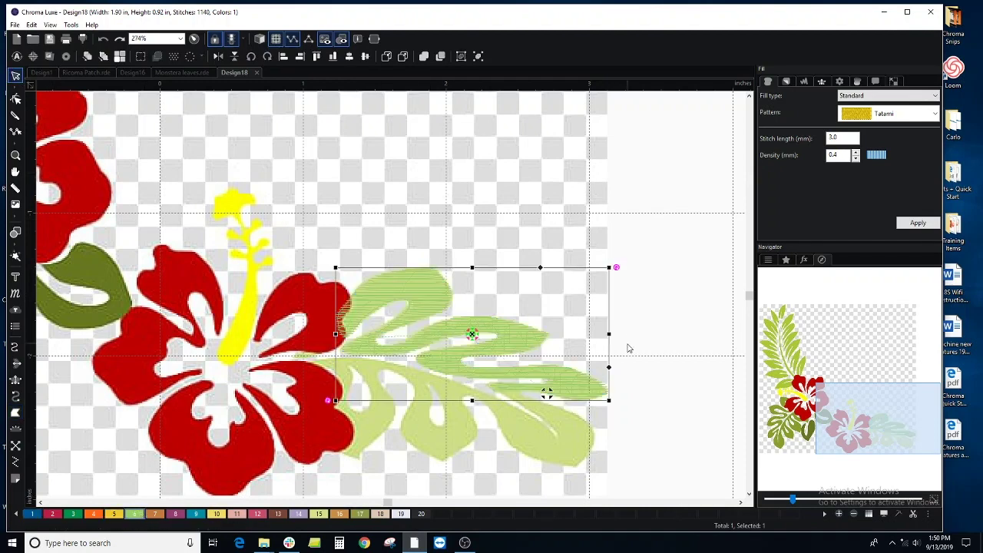
pyautogui.scroll(-3, 388, 293)
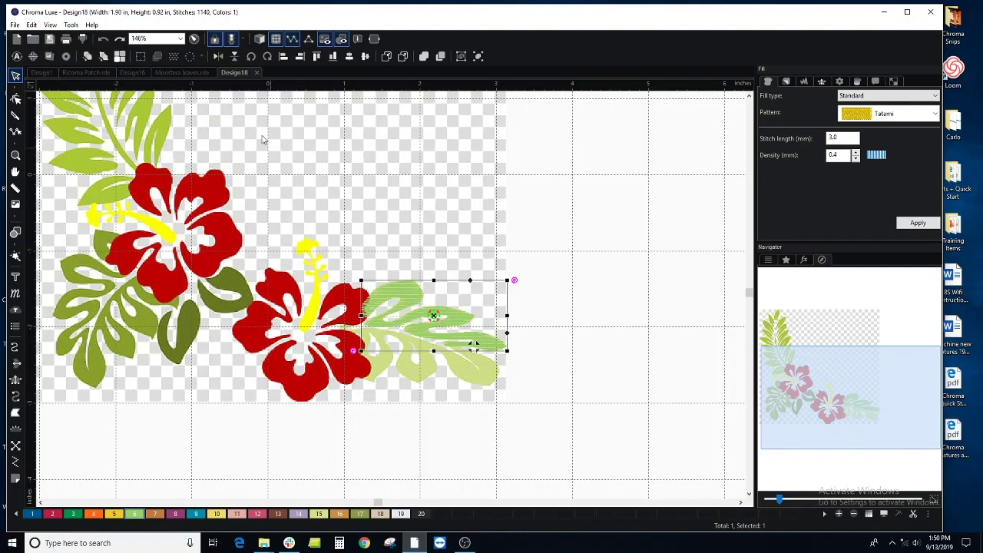
pyautogui.click(260, 38)
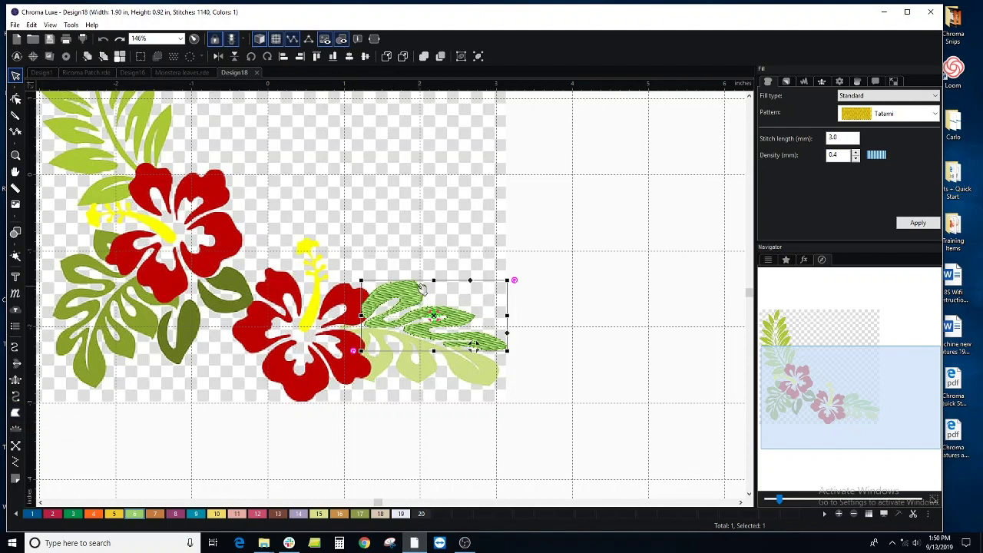
# - Convert the green leaf fill to satin stitches
pyautogui.rightClick(415, 286)
pyautogui.moveTo(484, 381)
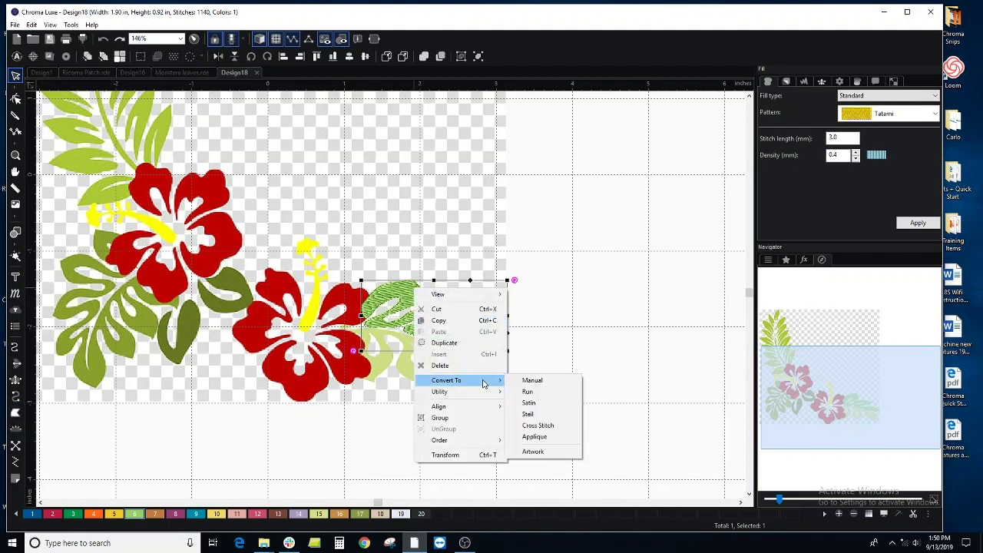
pyautogui.click(551, 405)
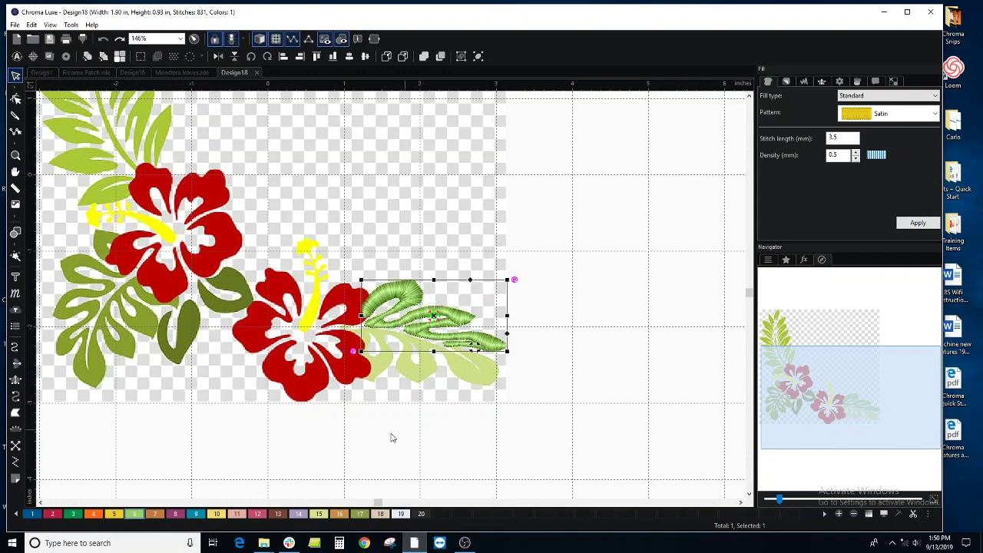
# - Start a complex fill on the red petal beside the leaf, tracing its outer edge from the yellow stamen around to the leaf side
pyautogui.scroll(-2, 429, 322)
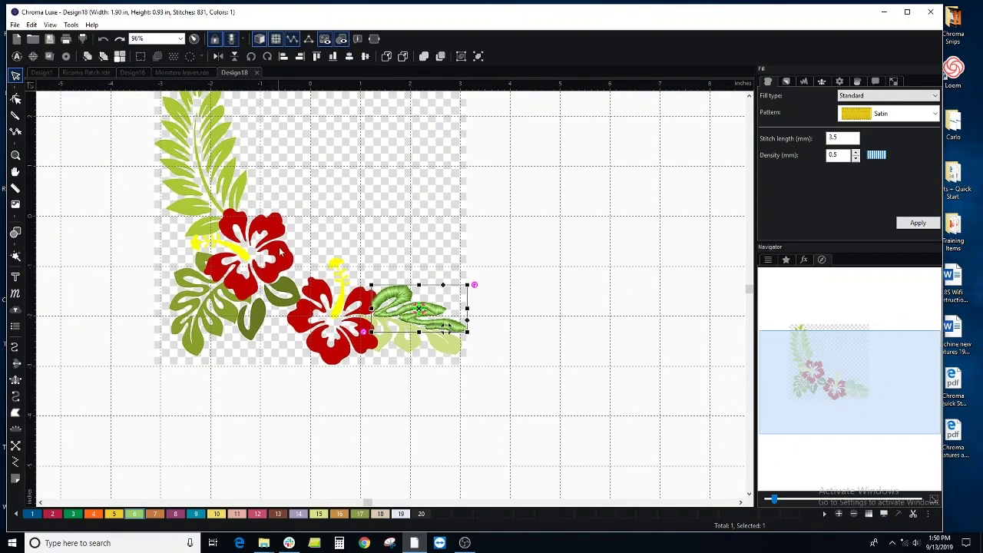
pyautogui.scroll(1, 281, 237)
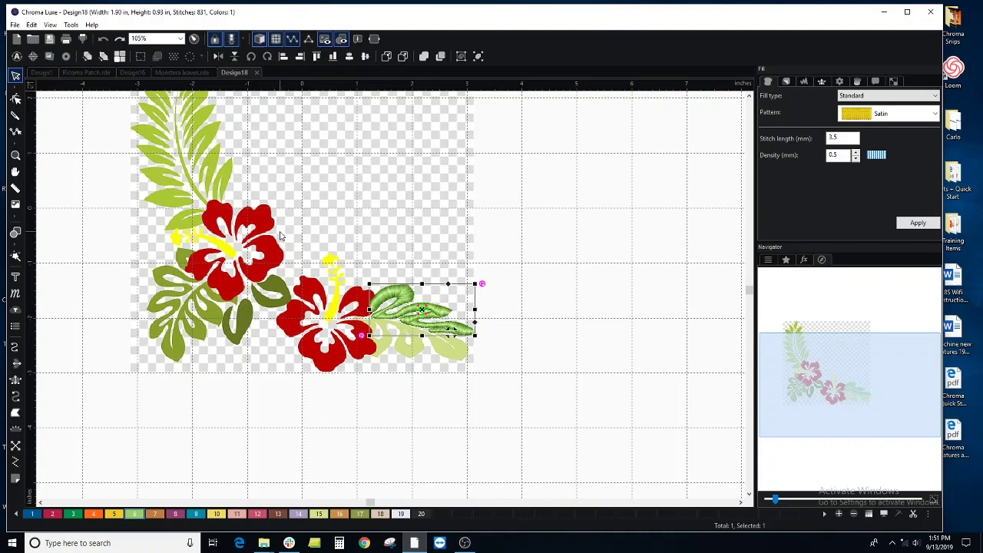
pyautogui.scroll(3, 372, 254)
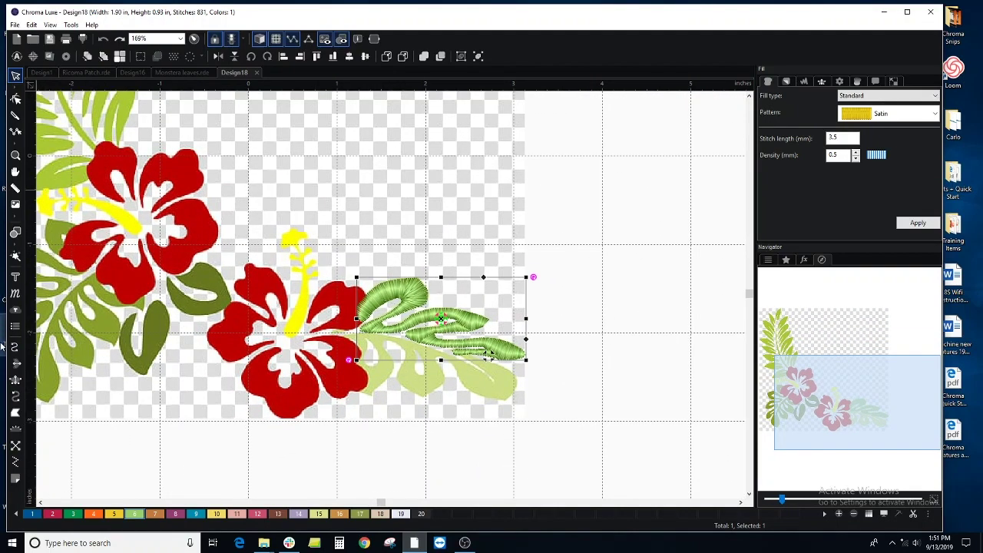
pyautogui.click(16, 413)
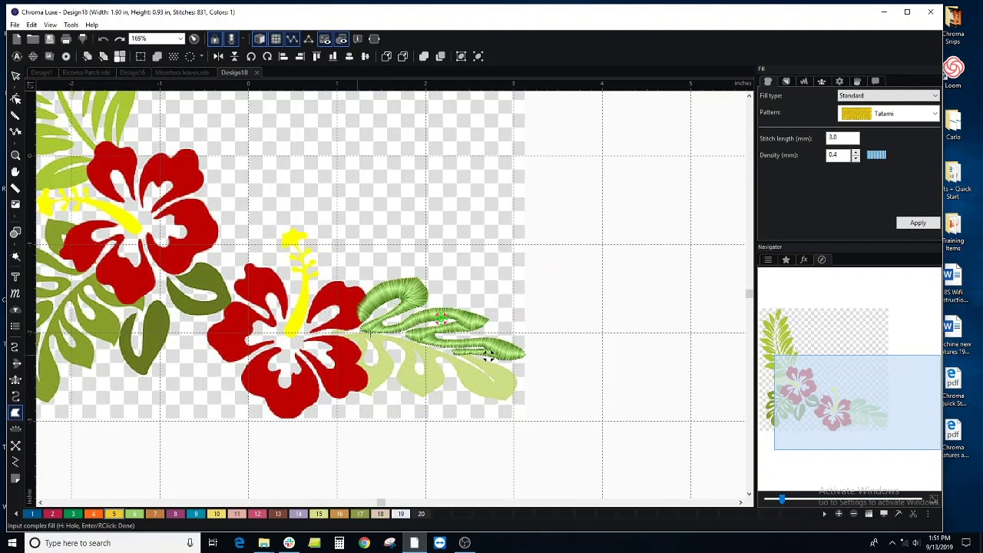
pyautogui.click(307, 321)
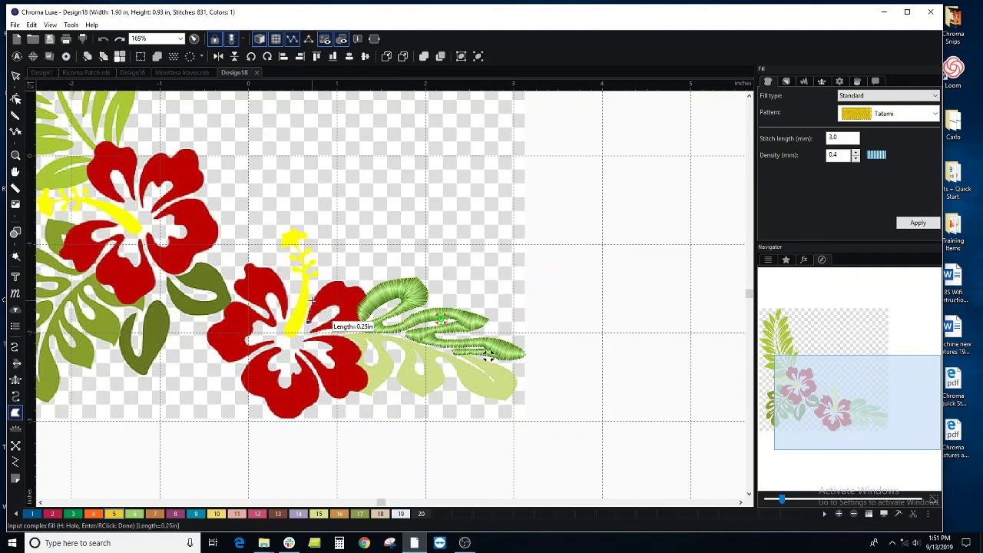
pyautogui.click(312, 300)
pyautogui.click(321, 288)
pyautogui.click(337, 279)
pyautogui.click(345, 281)
pyautogui.click(347, 287)
pyautogui.click(361, 287)
pyautogui.click(368, 300)
pyautogui.click(364, 320)
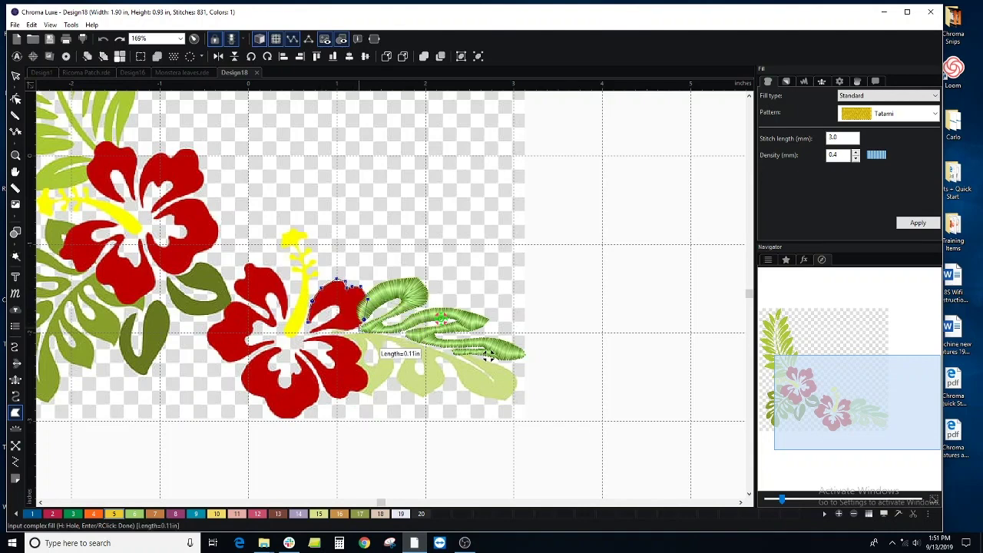
# - Trace the petal's lower edge and its inner white notch, and complete the petal fill
pyautogui.click(359, 330)
pyautogui.click(329, 331)
pyautogui.click(338, 310)
pyautogui.rightClick(321, 313)
# - Recolor the petal fill with palette color 2, Cardinal, and shift it very slightly toward the leaf
pyautogui.click(53, 513)
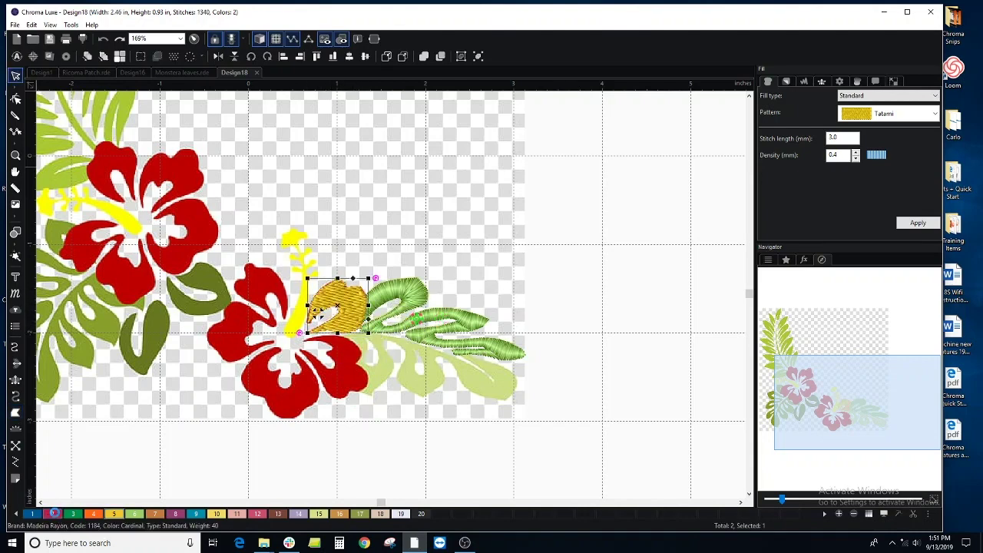
pyautogui.click(53, 513)
pyautogui.moveTo(353, 298); pyautogui.dragTo(354, 298)
pyautogui.click(316, 311)
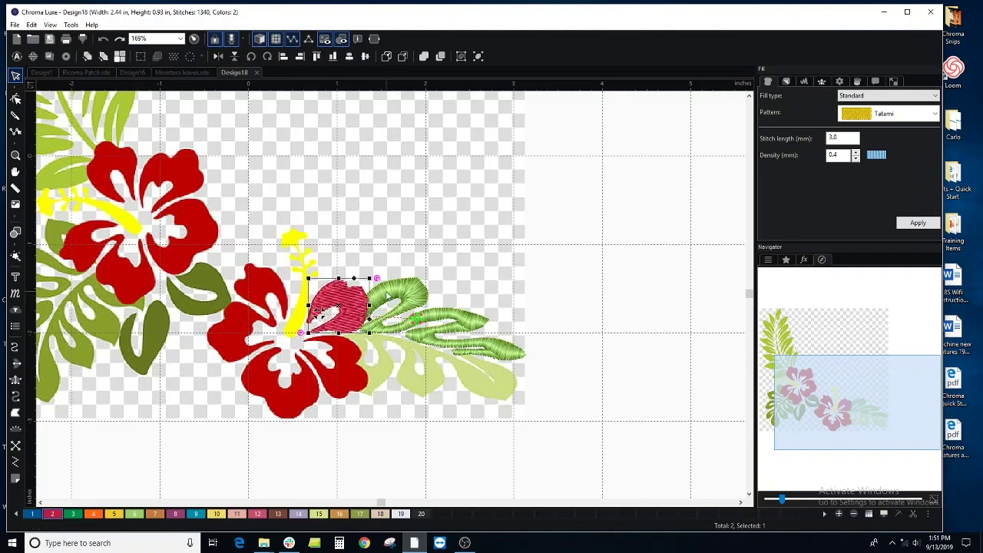
# - Bring the green leaf fill in front of the petal fill, return it behind the petal, and deselect it
pyautogui.click(398, 297)
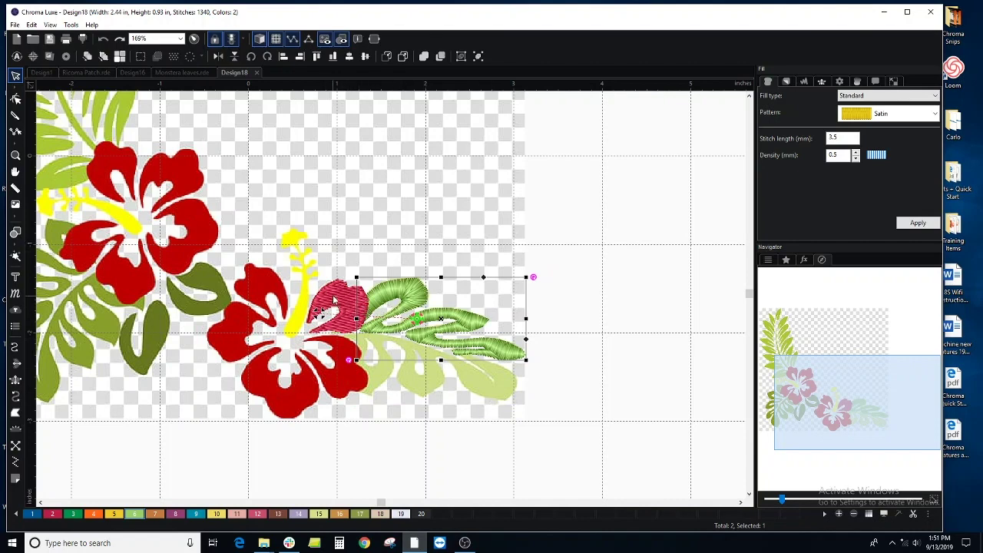
pyautogui.click(338, 298)
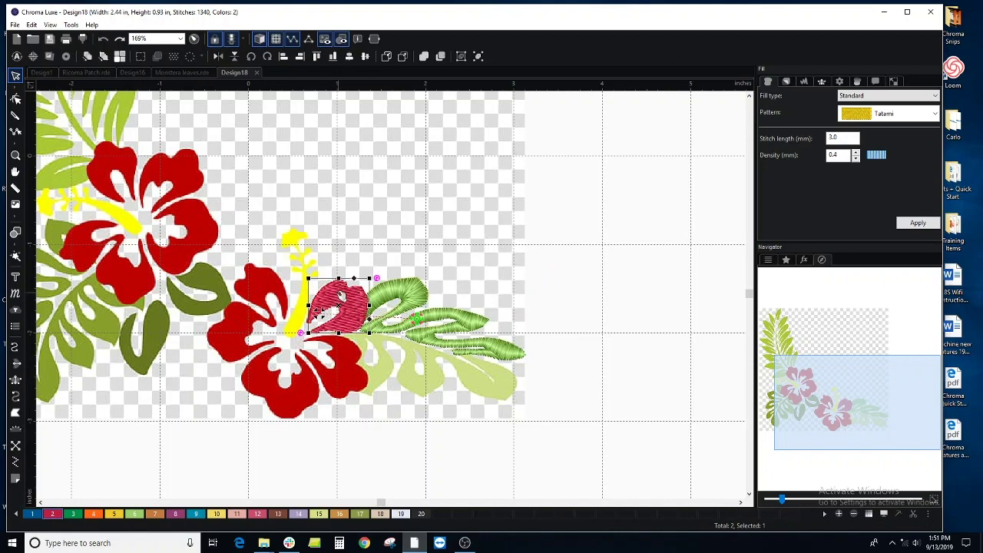
pyautogui.click(417, 292)
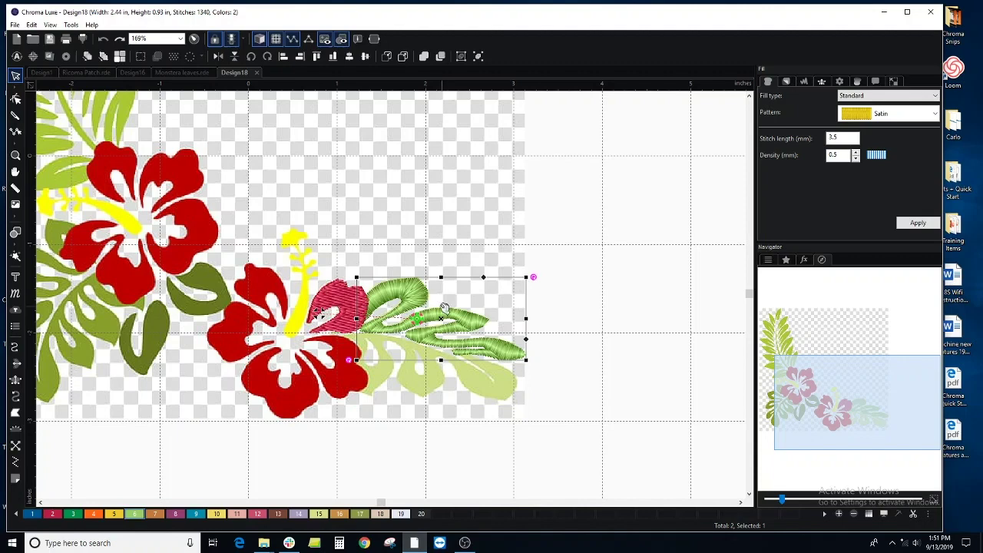
pyautogui.click(388, 56)
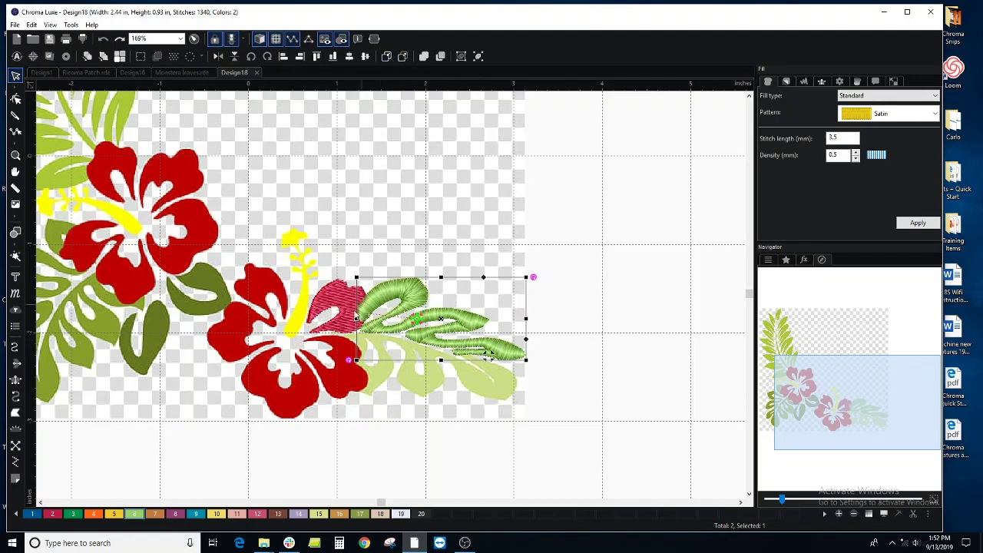
pyautogui.click(404, 57)
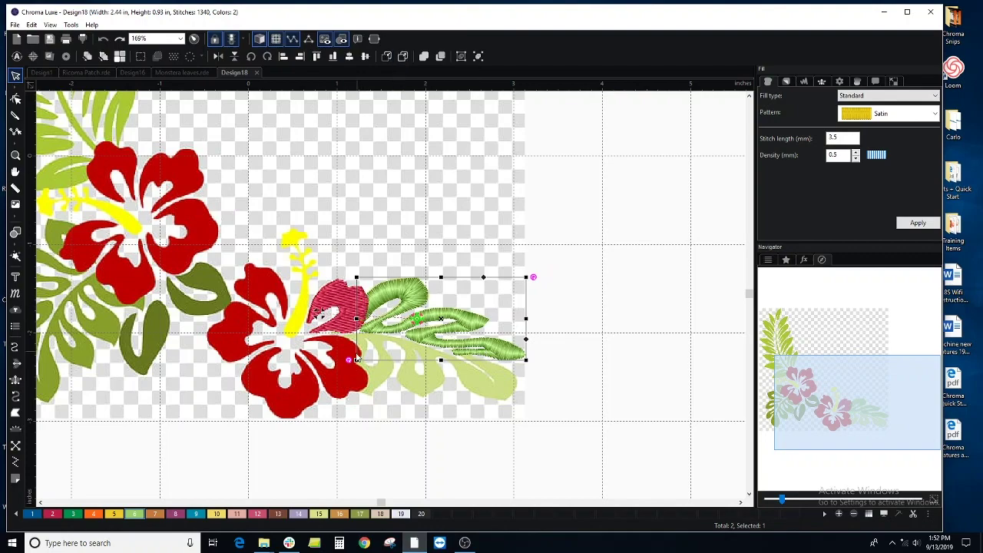
pyautogui.click(361, 398)
# - Open the red petal fill's outline for node editing and curve its scalloped outer edge from the leaf side toward the peak
pyautogui.scroll(-2, 359, 398)
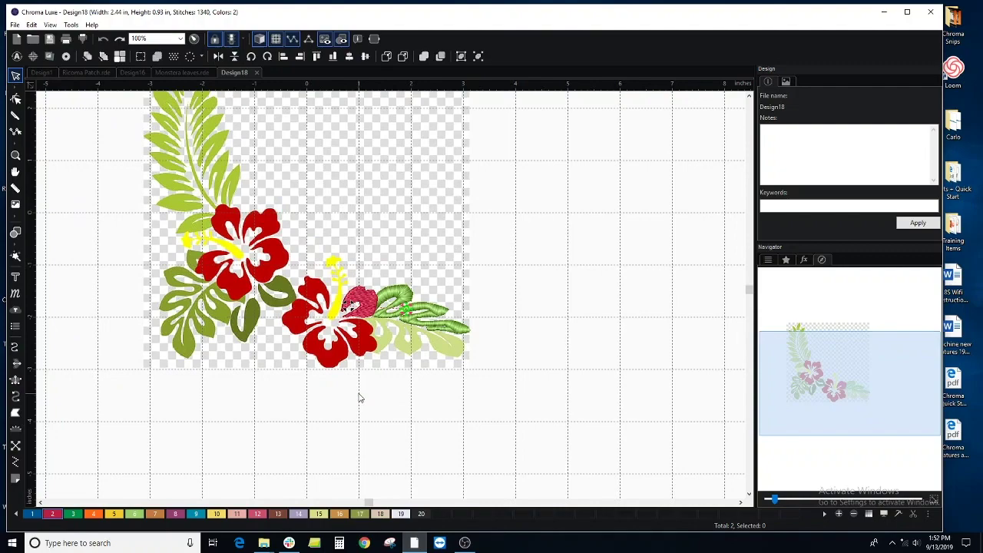
pyautogui.scroll(5, 357, 397)
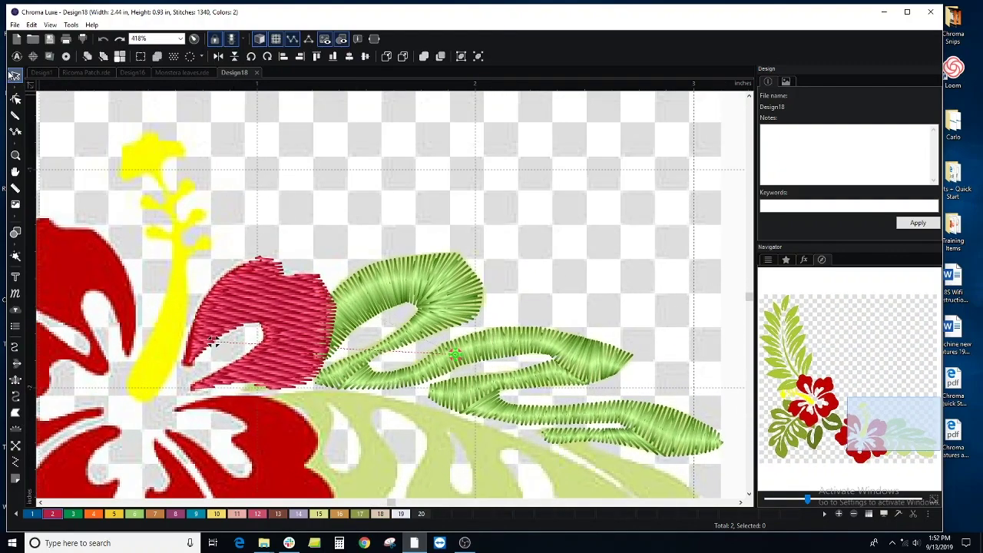
pyautogui.click(292, 321)
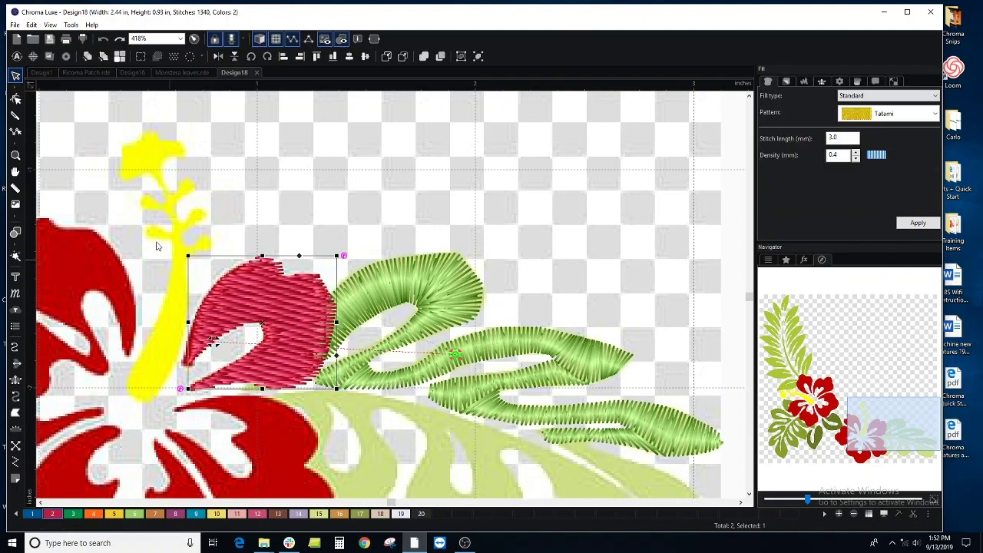
pyautogui.click(15, 98)
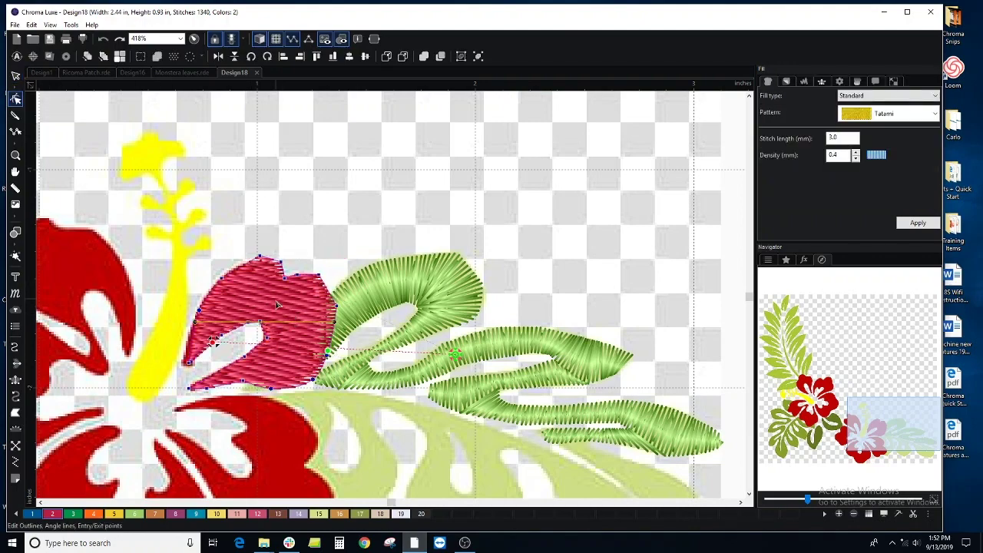
pyautogui.scroll(2, 277, 306)
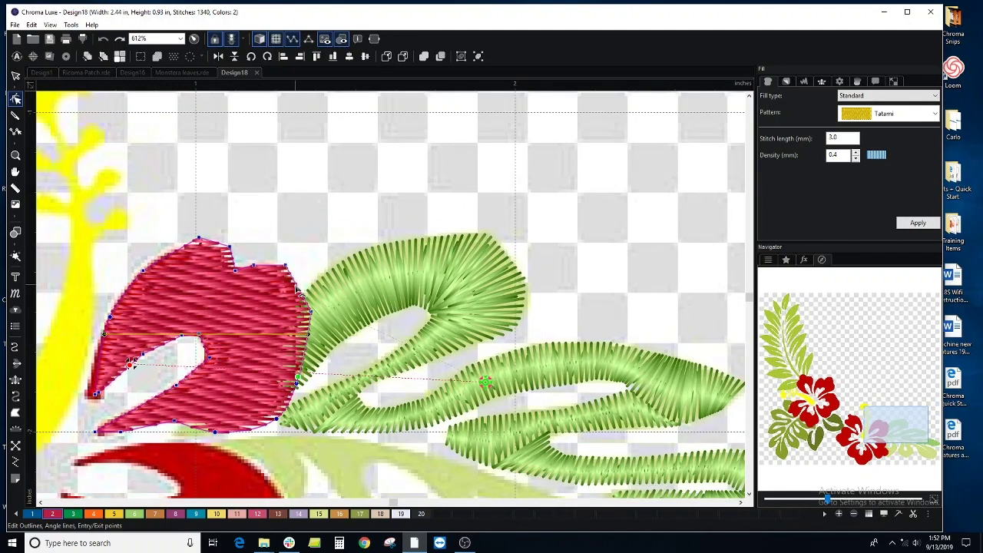
pyautogui.moveTo(298, 284); pyautogui.dragTo(221, 242)
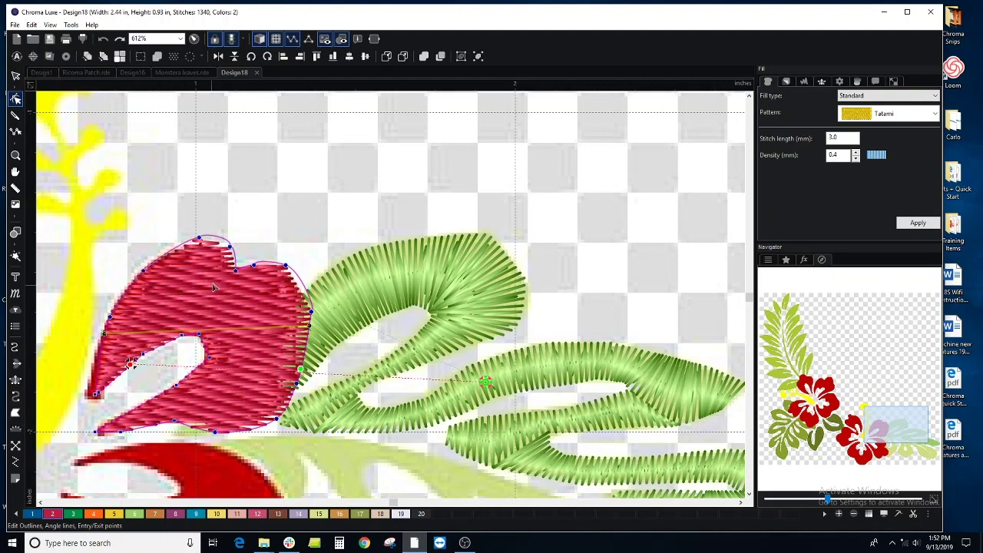
# - Add a node to the outline beside the petal's peak and adjust the curve at the peak node
pyautogui.rightClick(221, 237)
pyautogui.click(254, 266)
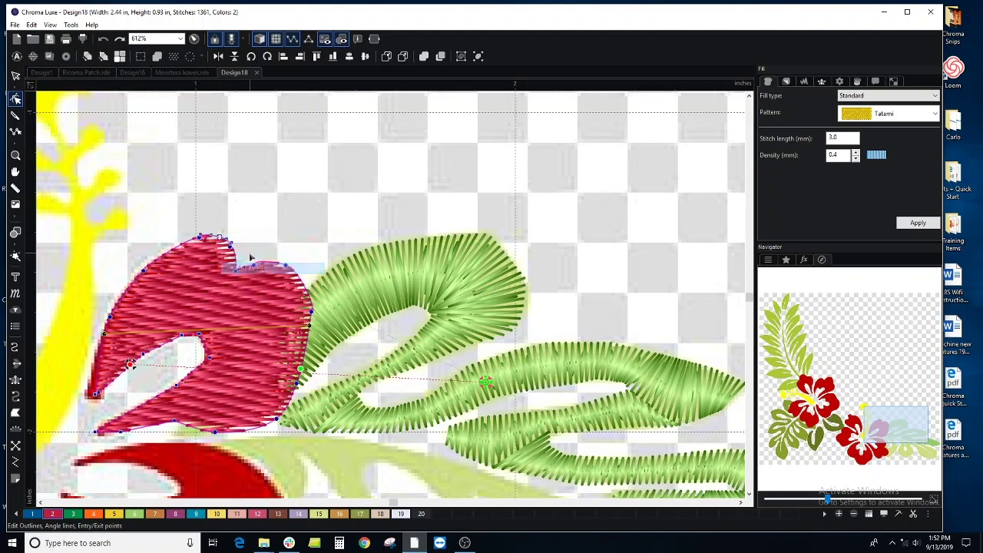
pyautogui.click(199, 236)
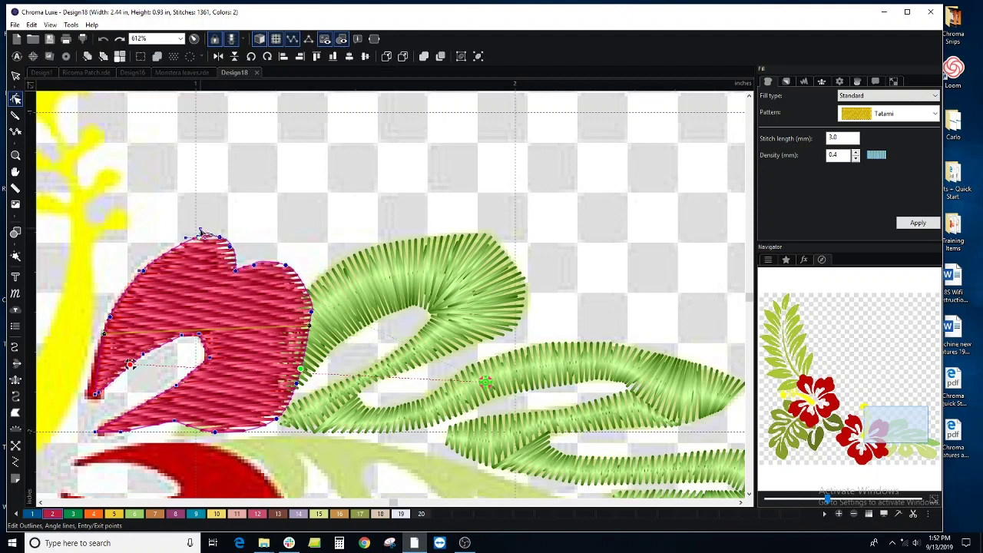
pyautogui.moveTo(201, 230); pyautogui.dragTo(178, 240)
pyautogui.click(206, 261)
# - Angle the petal's stitches diagonally by running its angle line from the upper stamen-side edge down to the lower leaf-side edge
pyautogui.moveTo(105, 333); pyautogui.dragTo(137, 278)
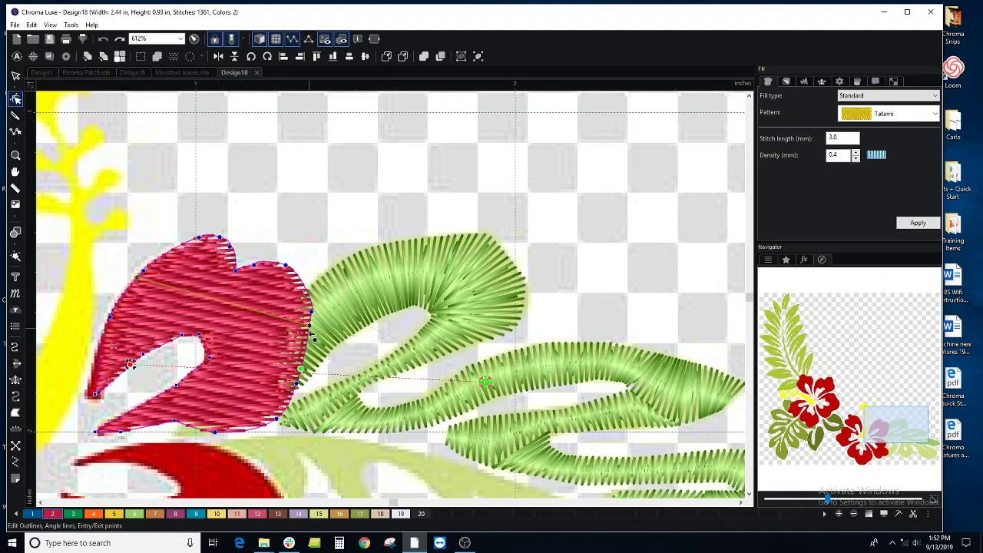
pyautogui.moveTo(311, 332); pyautogui.dragTo(298, 382)
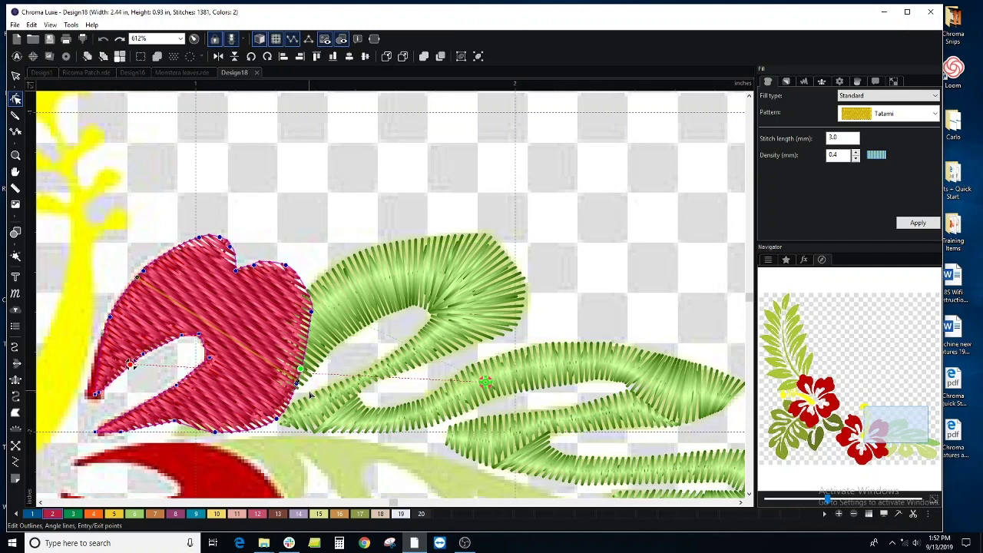
pyautogui.click(16, 75)
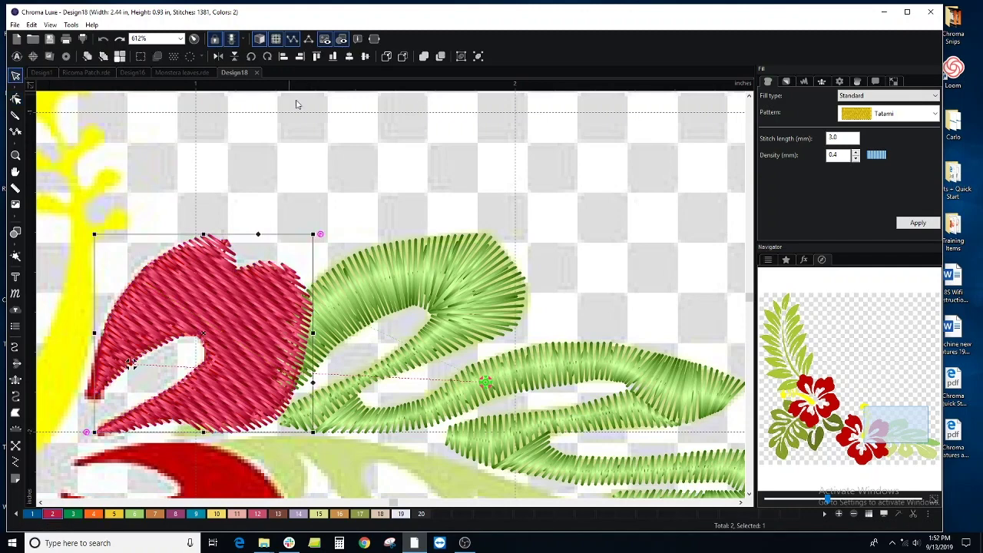
# - Open the green leaf fill's outline for node editing and adjust the nodes along the upper edge of its middle lobe
pyautogui.click(461, 271)
pyautogui.scroll(-1, 510, 419)
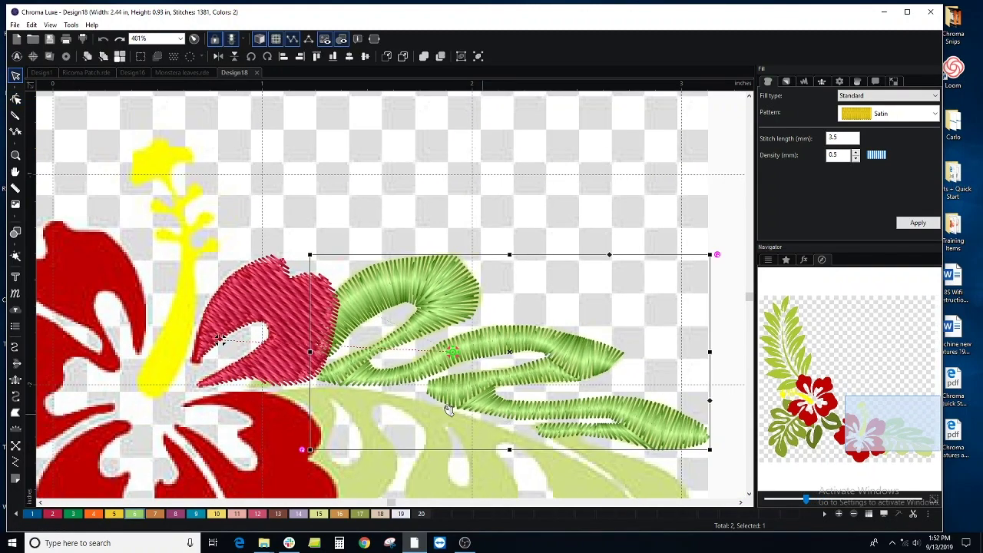
pyautogui.click(17, 99)
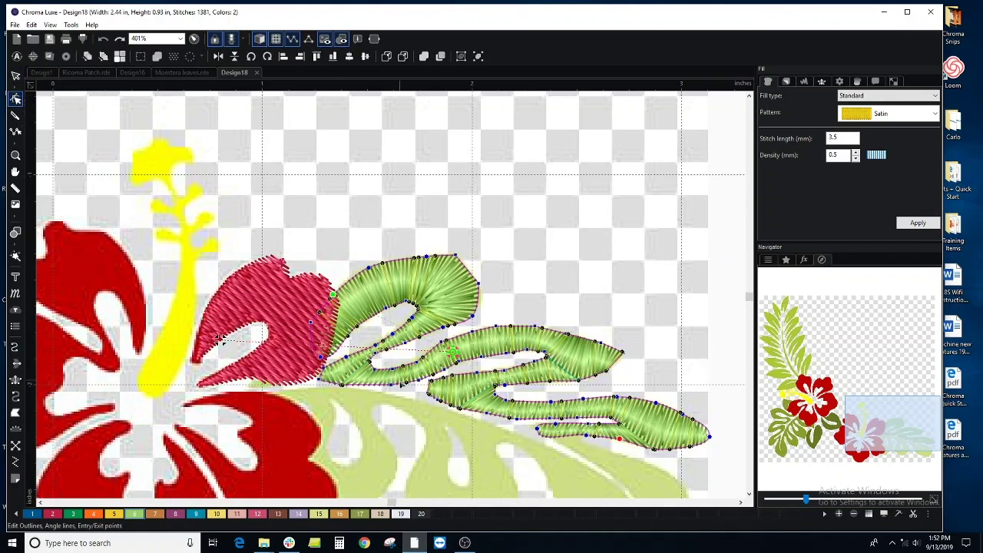
pyautogui.scroll(1, 422, 311)
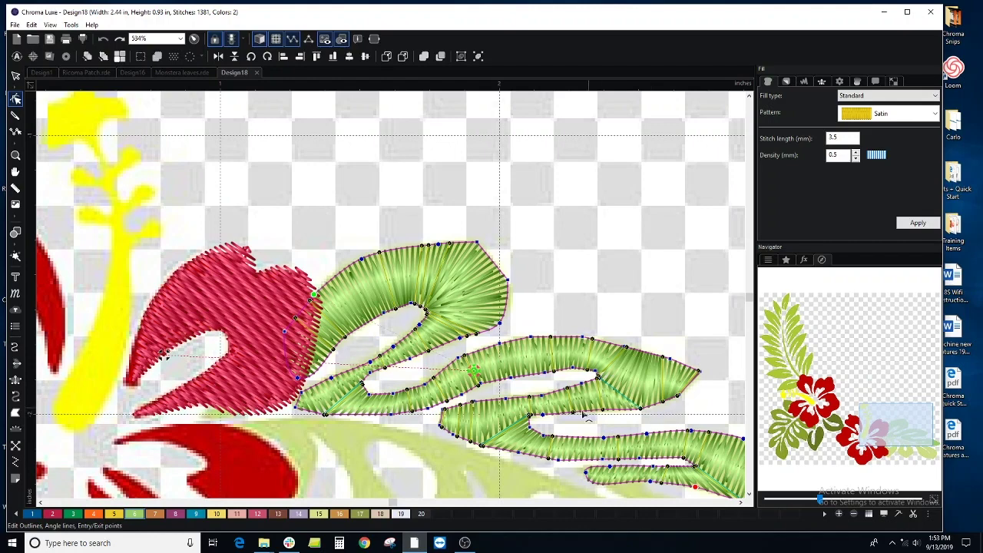
pyautogui.scroll(1, 516, 463)
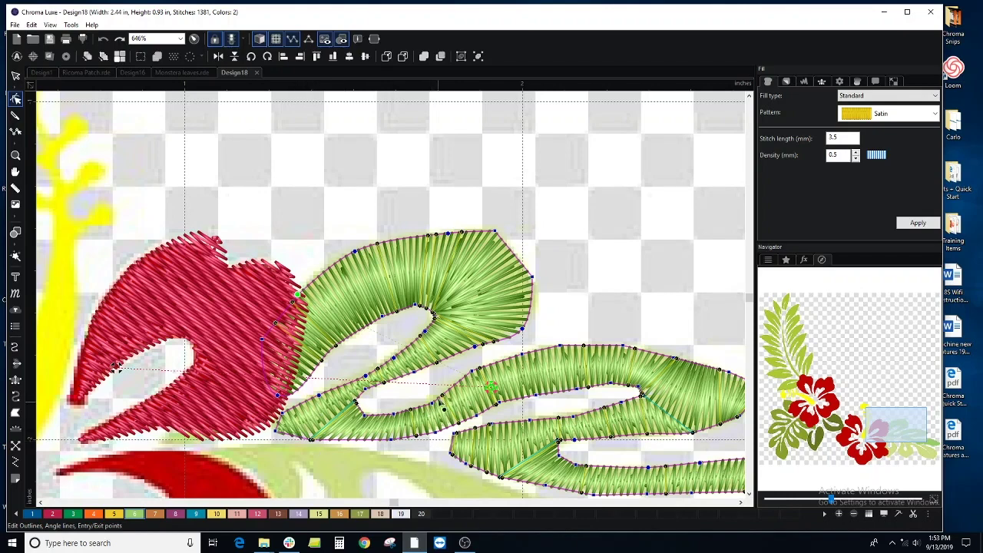
pyautogui.scroll(-2, 667, 415)
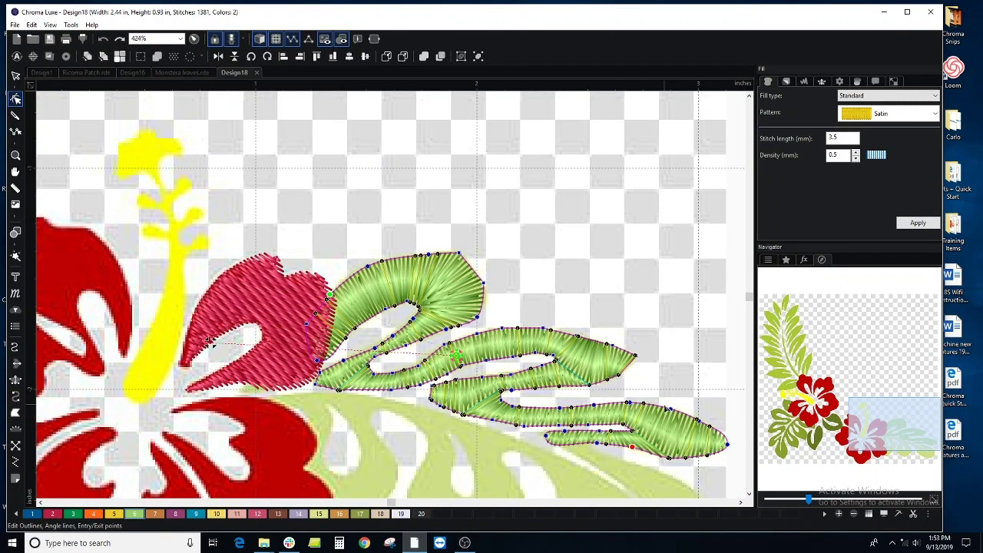
pyautogui.scroll(3, 669, 404)
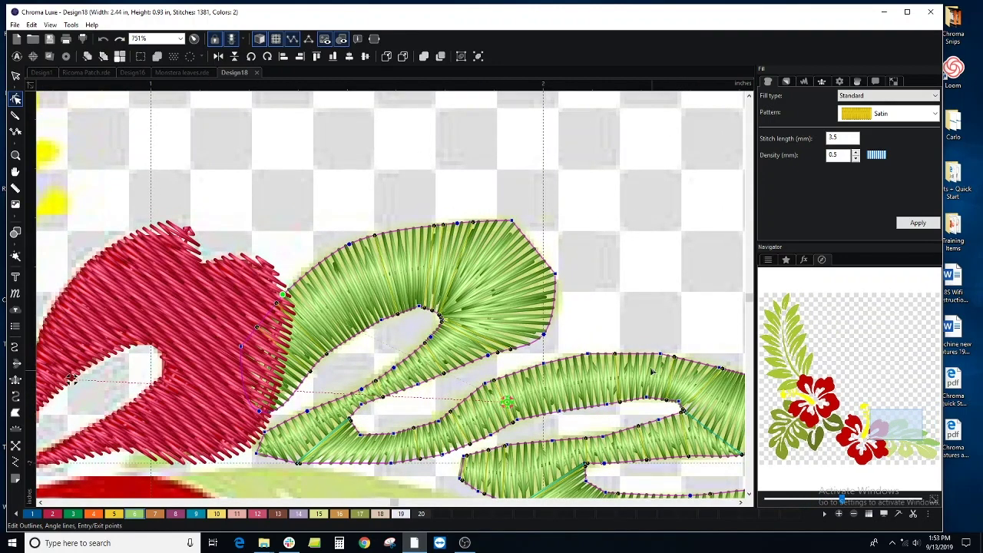
pyautogui.moveTo(587, 354)
pyautogui.mouseDown()
pyautogui.moveTo(560, 361)
pyautogui.moveTo(605, 357)
pyautogui.mouseUp()
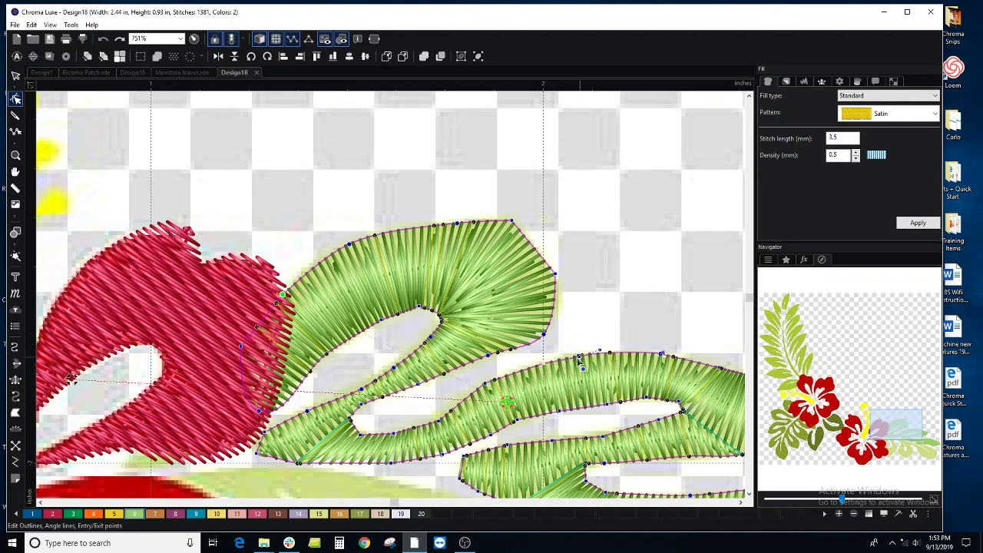
pyautogui.rightClick(556, 365)
pyautogui.click(587, 393)
pyautogui.rightClick(522, 370)
pyautogui.click(539, 400)
pyautogui.moveTo(522, 370); pyautogui.dragTo(521, 367)
# - Apply a density of 0.4 mm to the leaf's satin fill and tighten it further to 0.2 mm
pyautogui.scroll(-2, 541, 396)
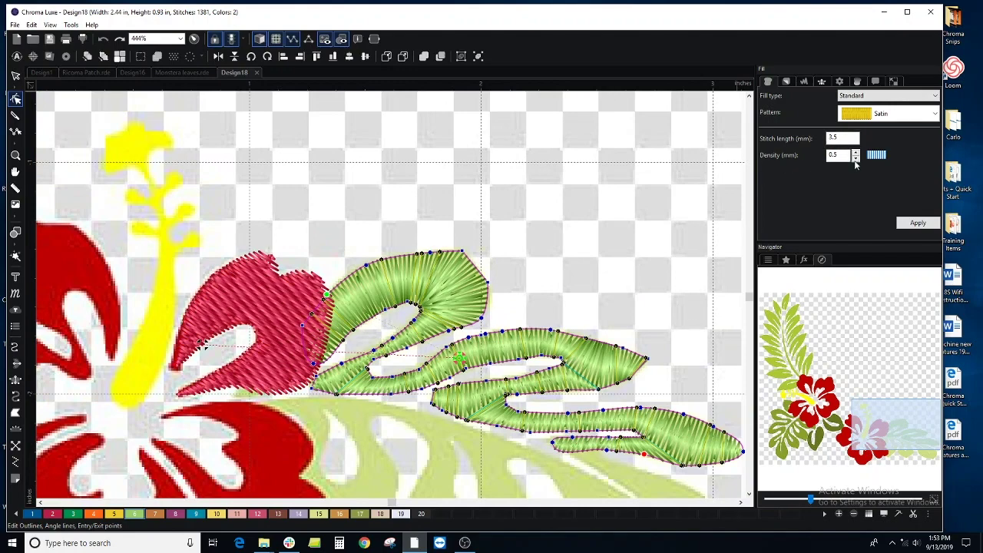
pyautogui.scroll(-2, 411, 279)
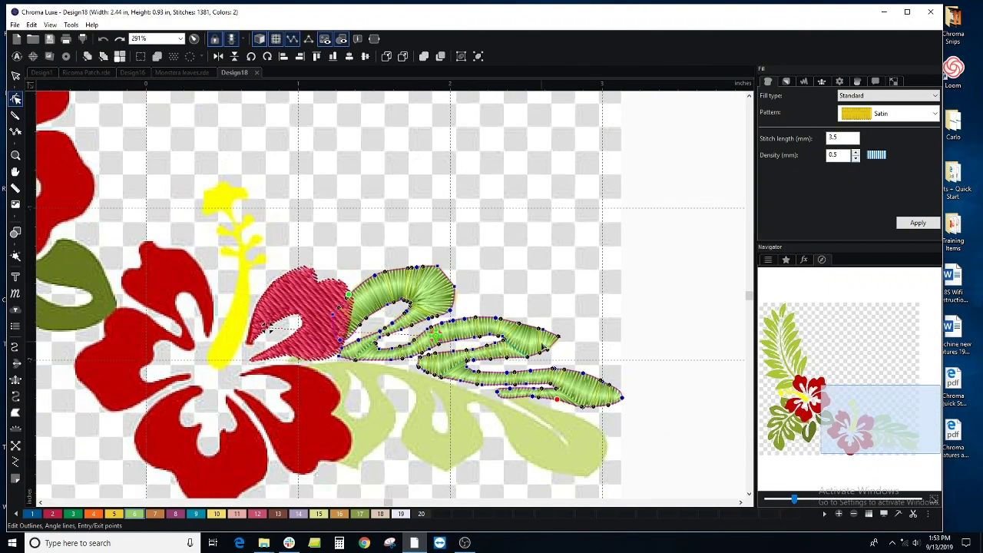
pyautogui.click(854, 159)
pyautogui.click(918, 223)
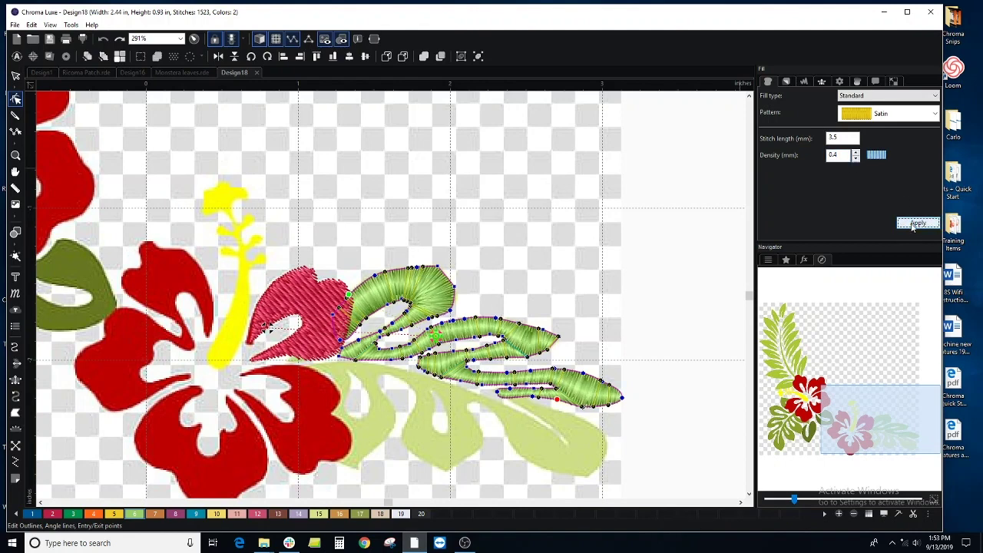
pyautogui.click(15, 75)
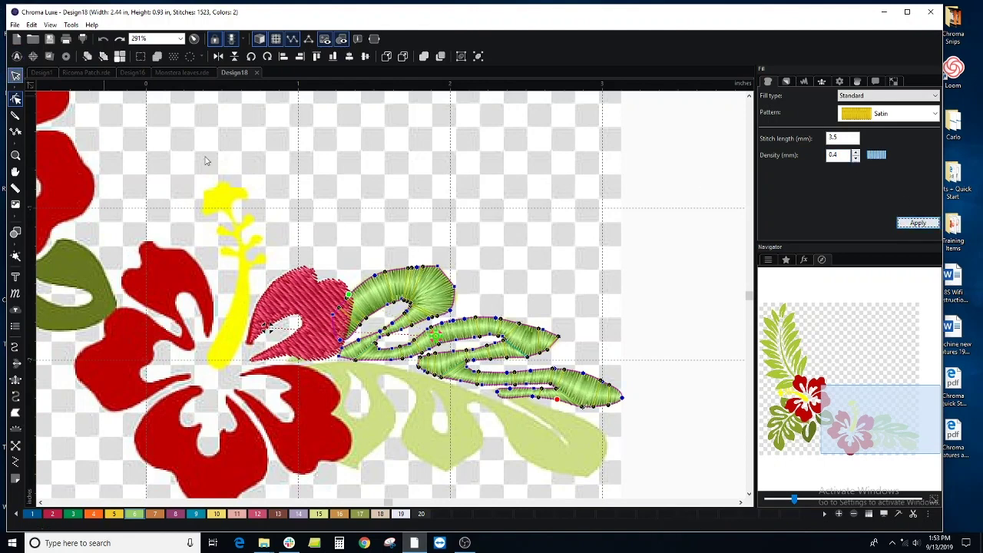
pyautogui.click(855, 158)
pyautogui.click(855, 158)
pyautogui.click(926, 226)
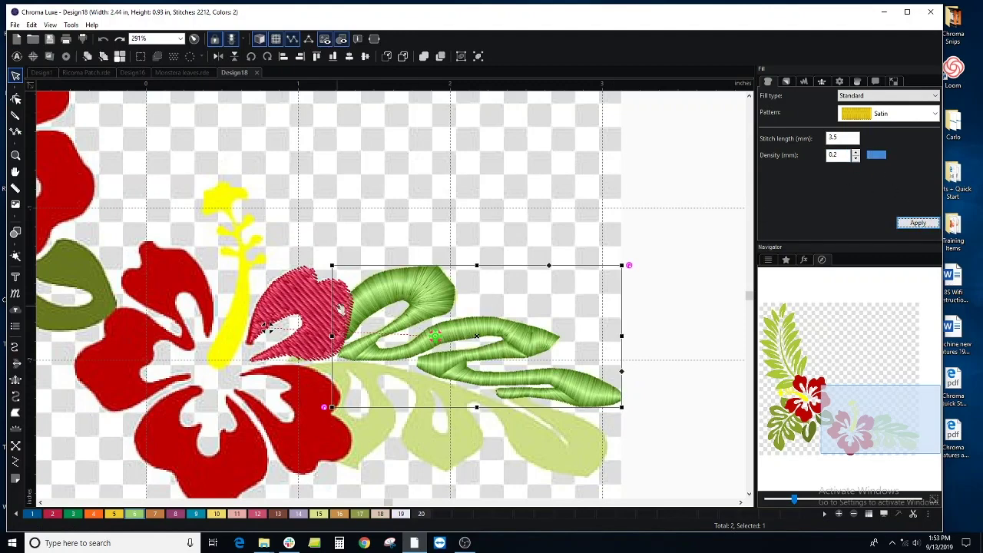
# - Set the density of the red petal's tatami fill to 0.3 mm
pyautogui.click(308, 294)
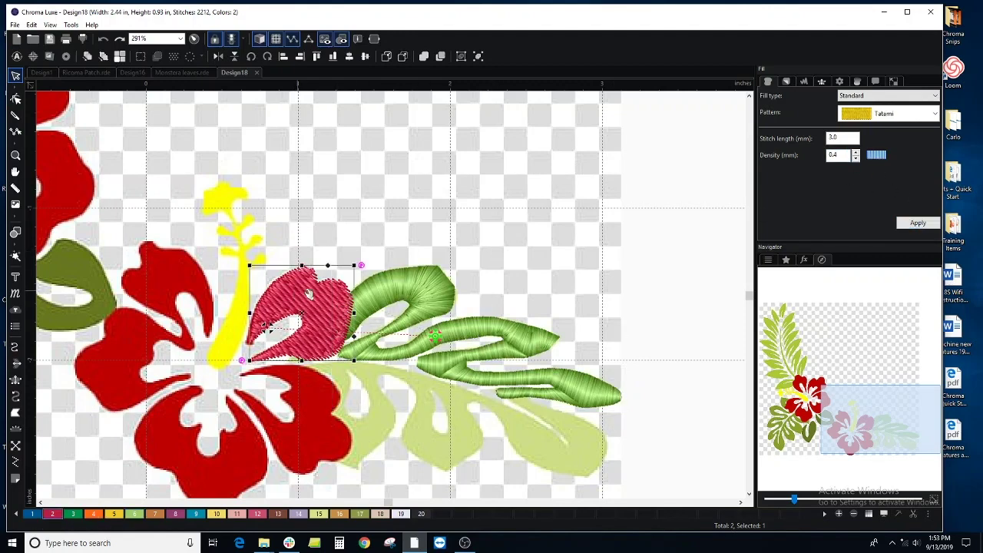
pyautogui.click(855, 158)
pyautogui.click(917, 222)
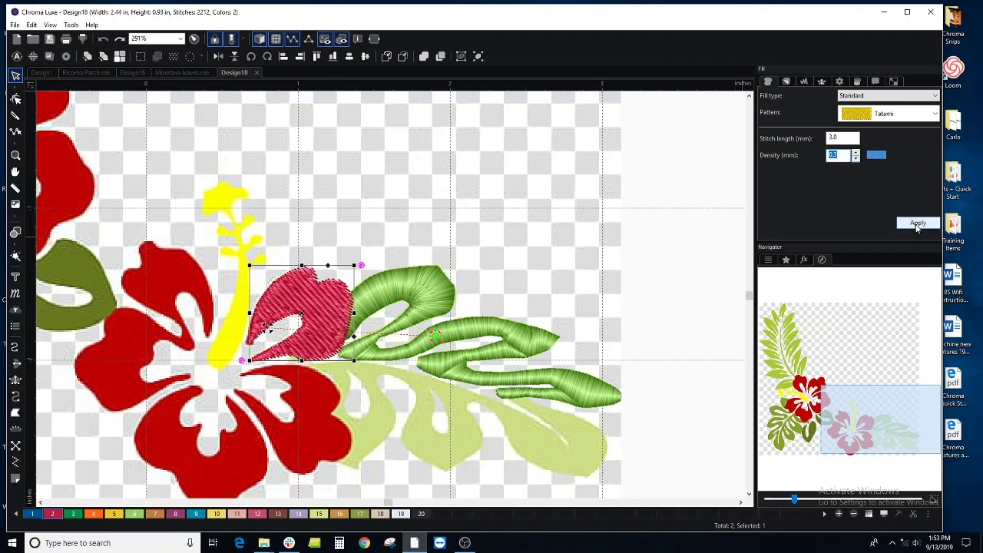
pyautogui.scroll(-6, 201, 217)
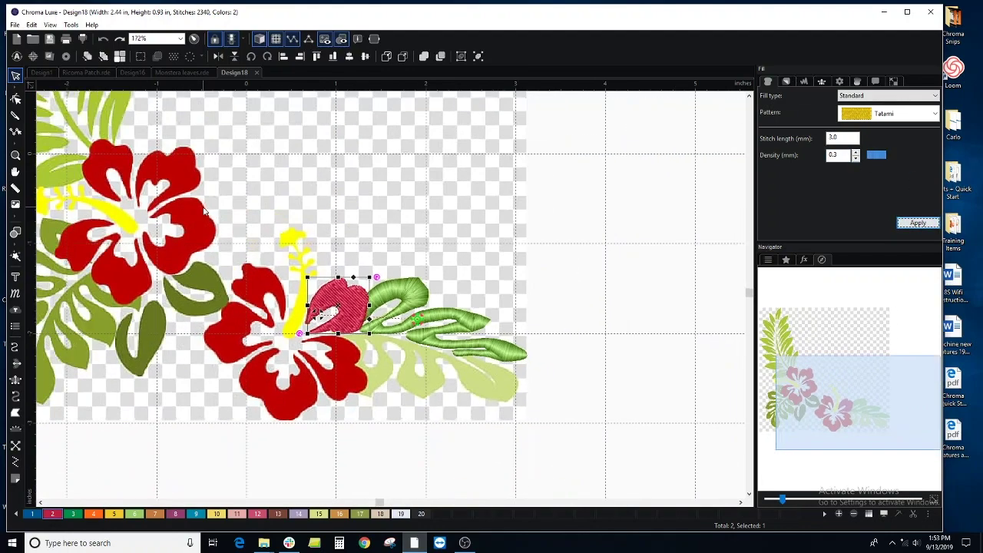
pyautogui.scroll(1, 205, 193)
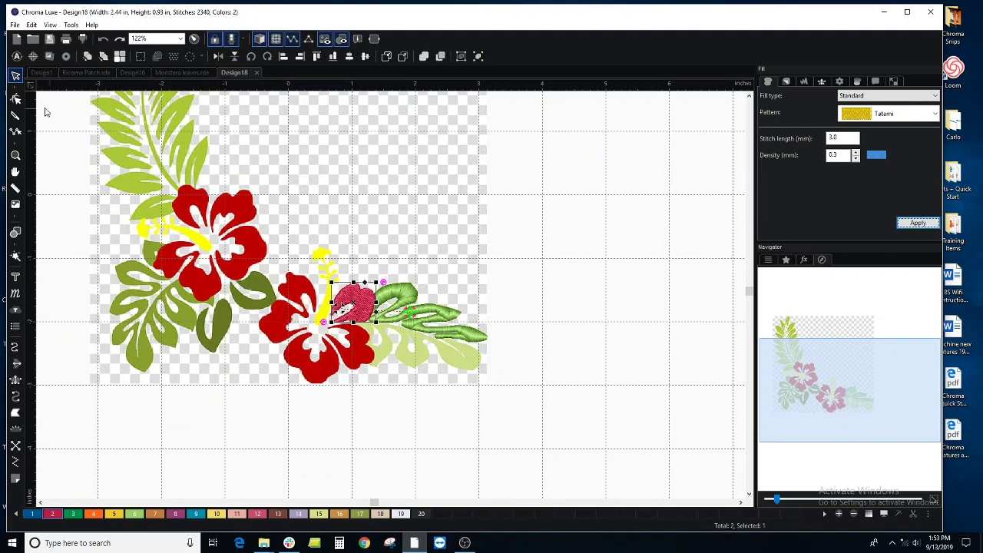